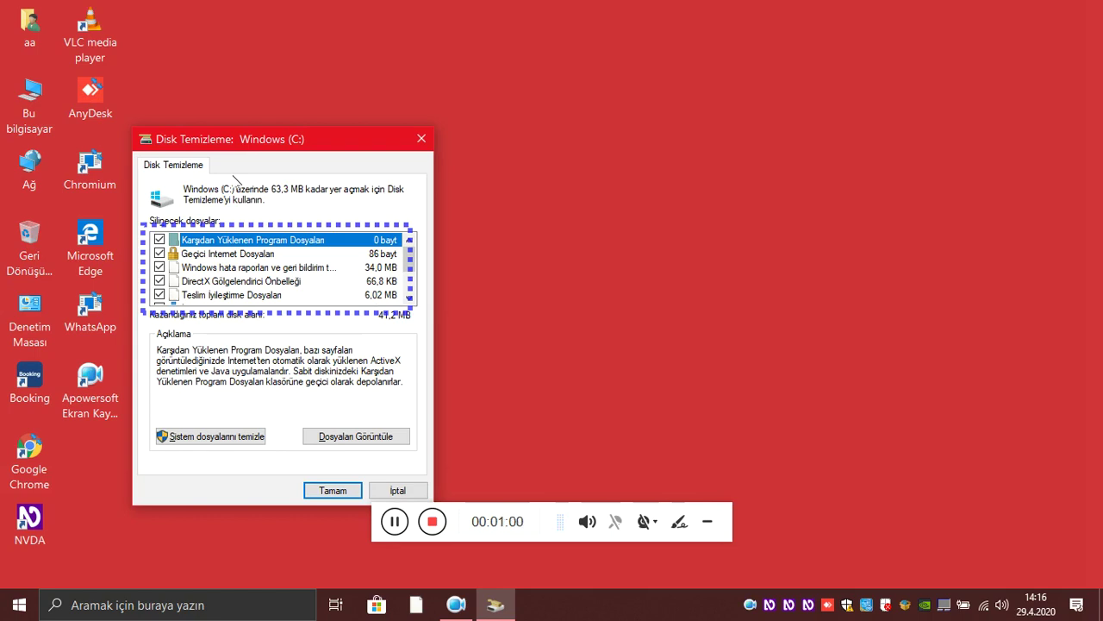
Go through the deletable file categories of drive C: and include Küçük Resimler in the cleanup.
key("Down")
key("Up")
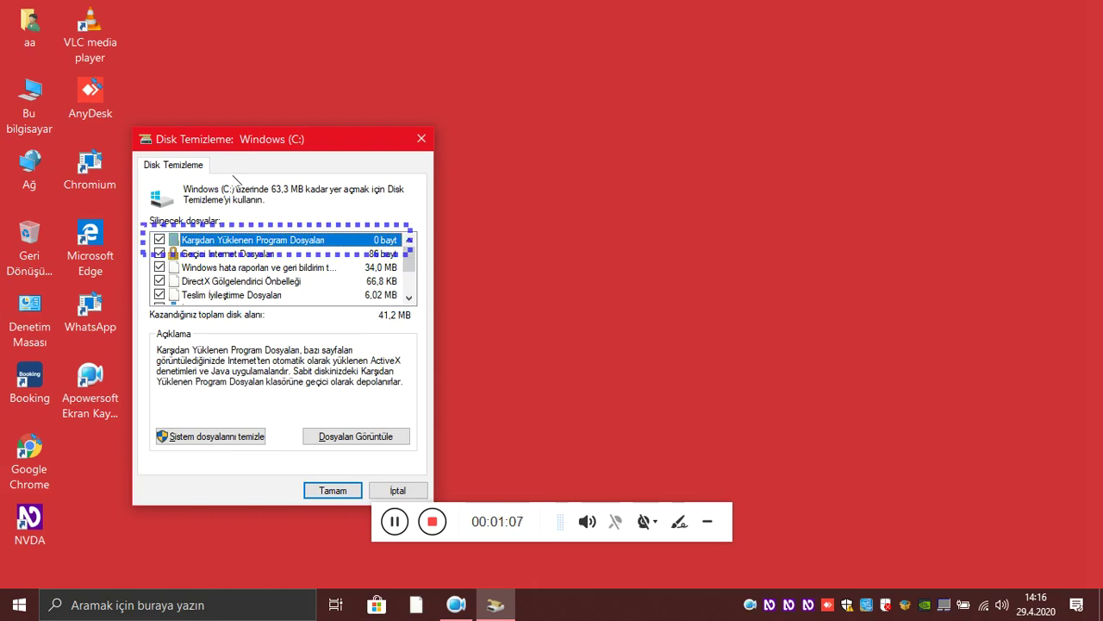
key("Down")
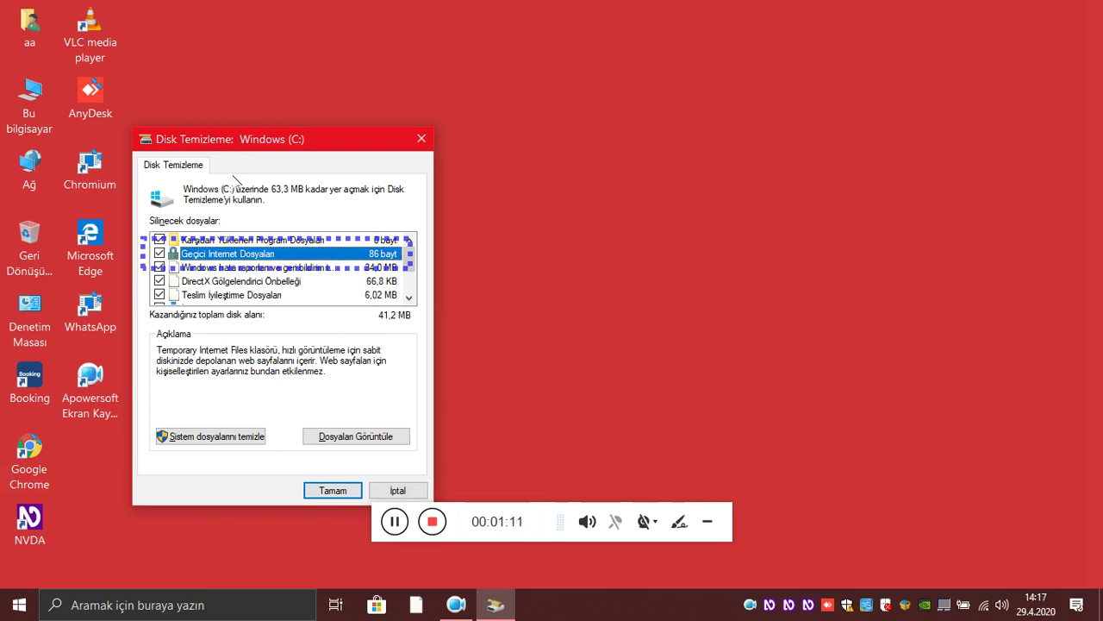
key("Down")
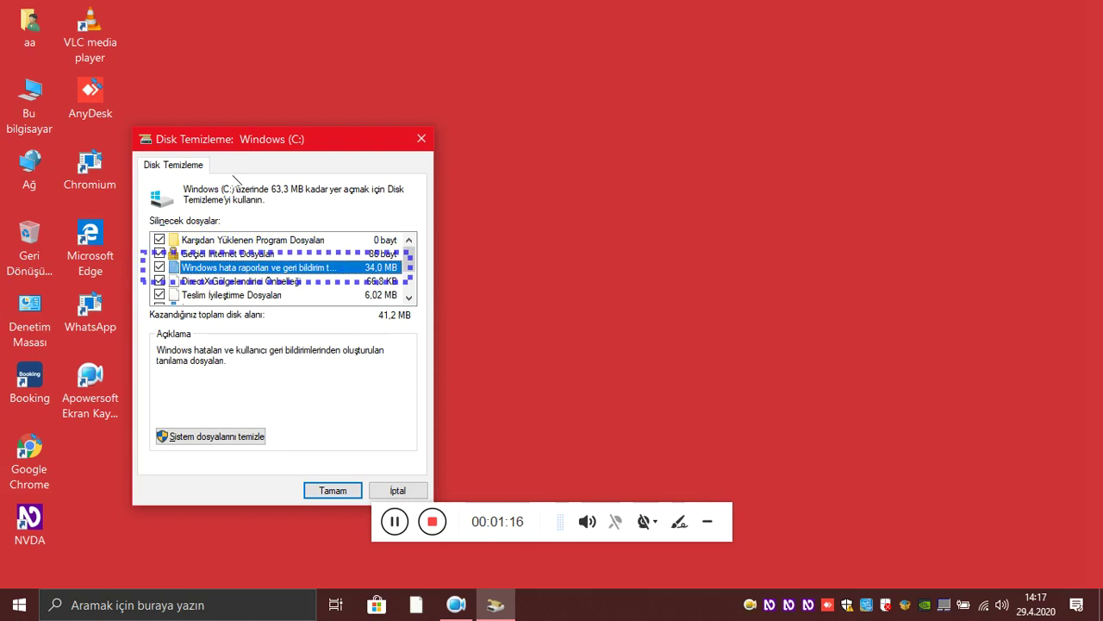
key("Down")
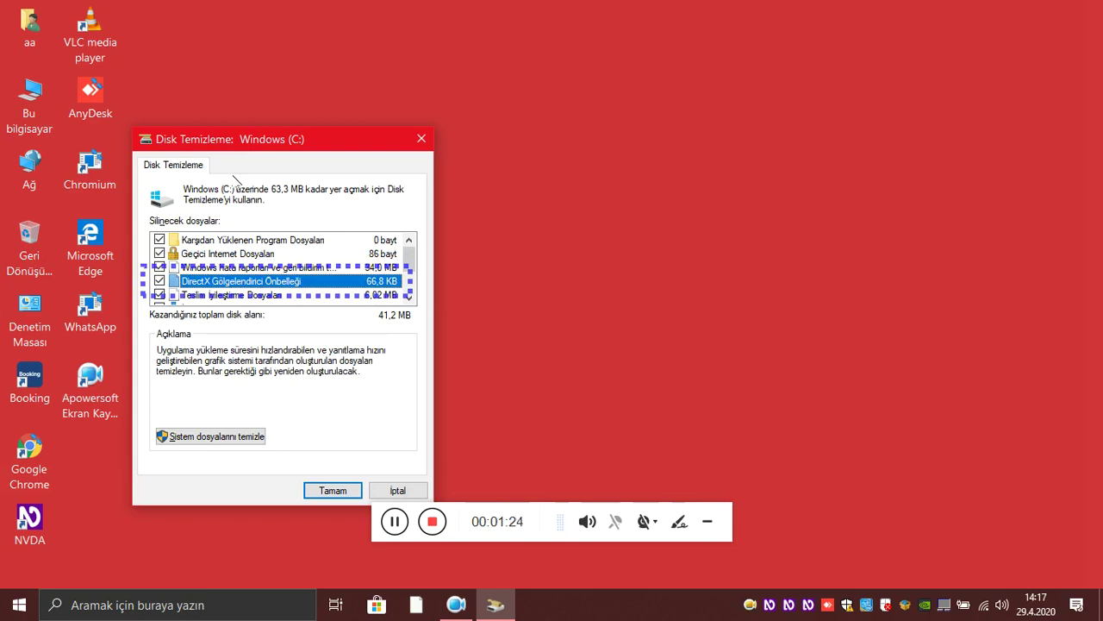
key("Down")
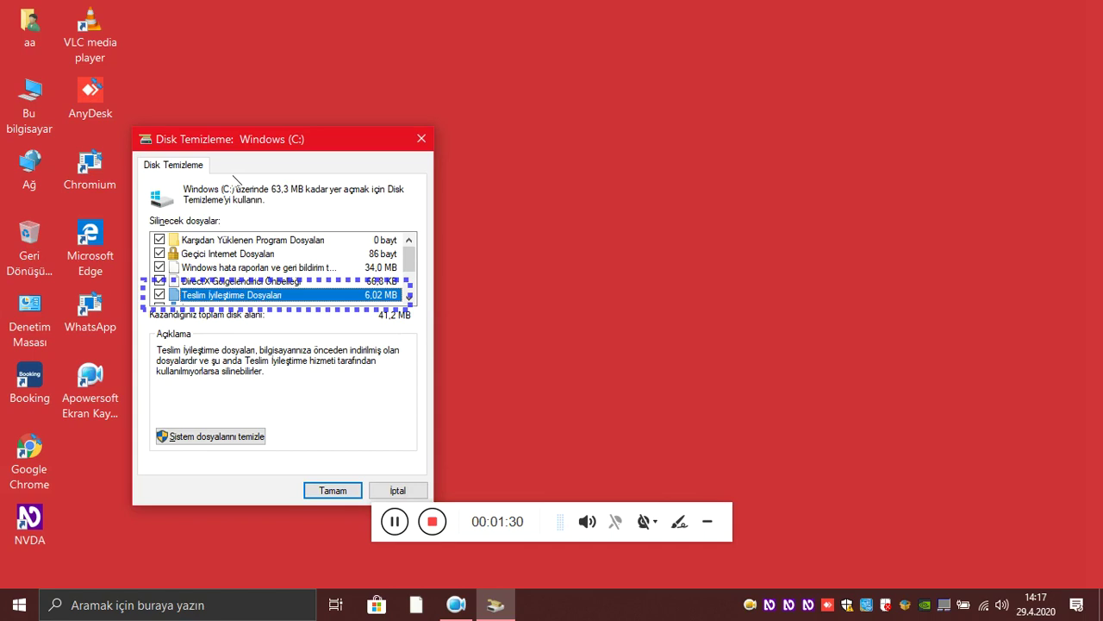
key("Down")
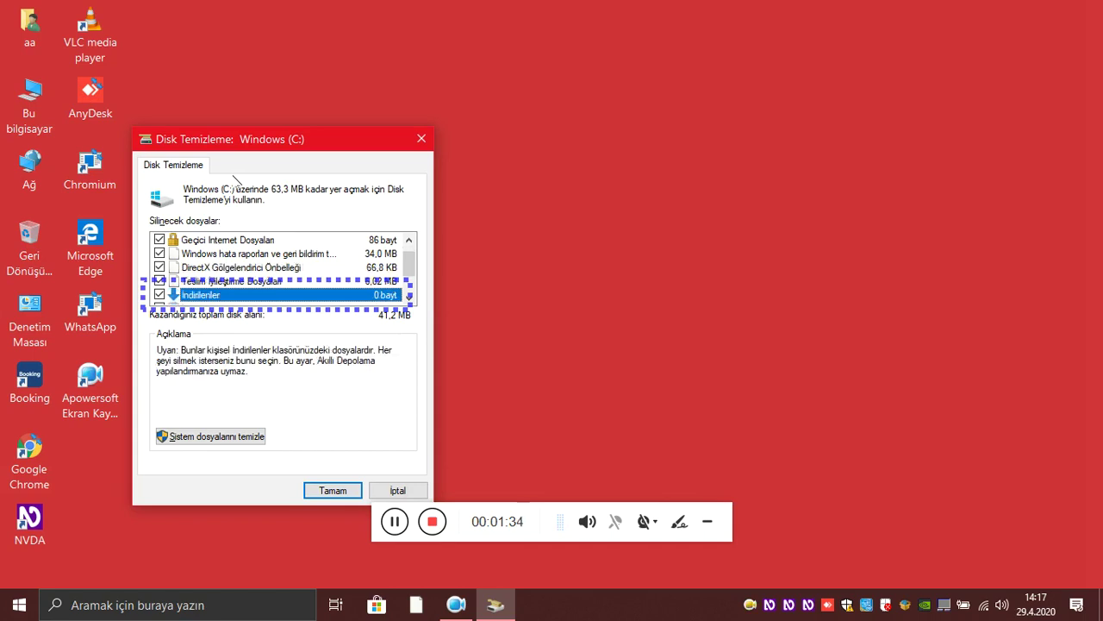
key("Down")
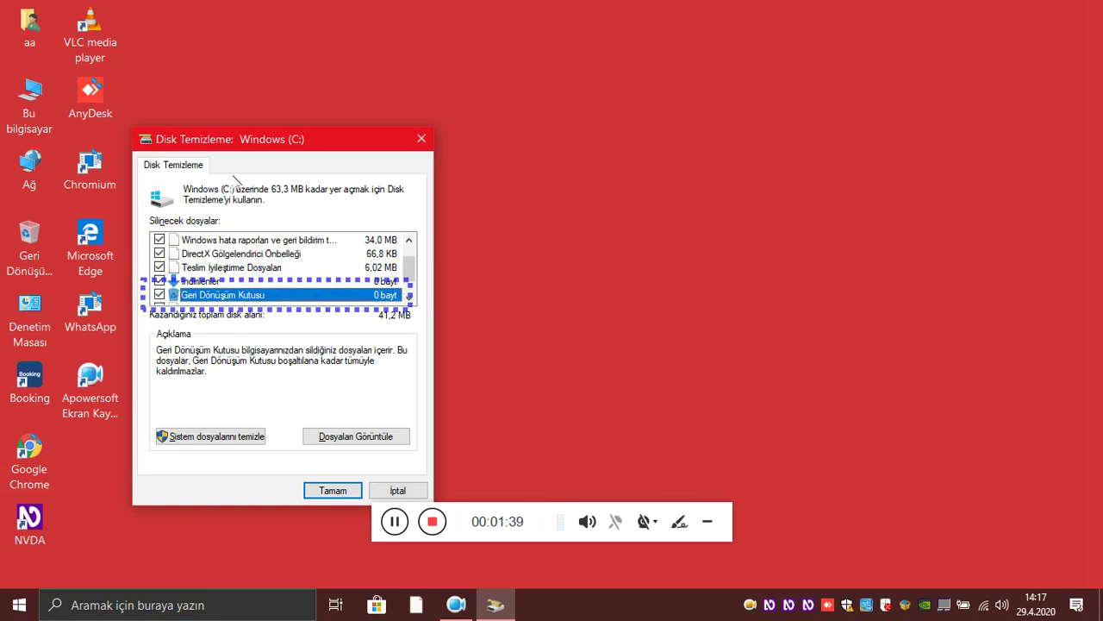
key("Down")
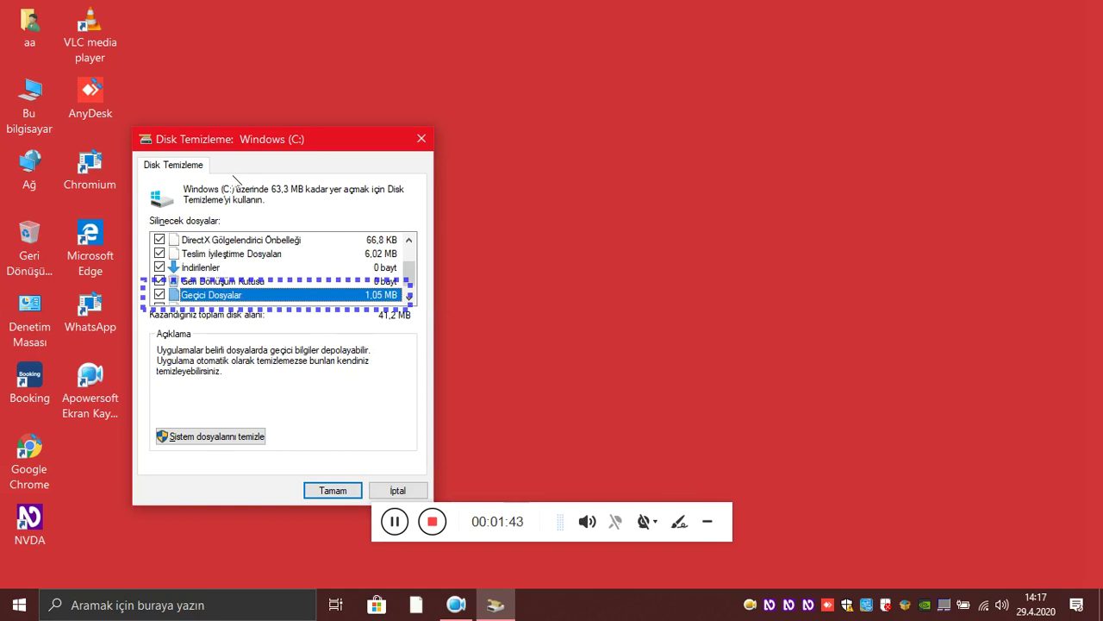
key("Down")
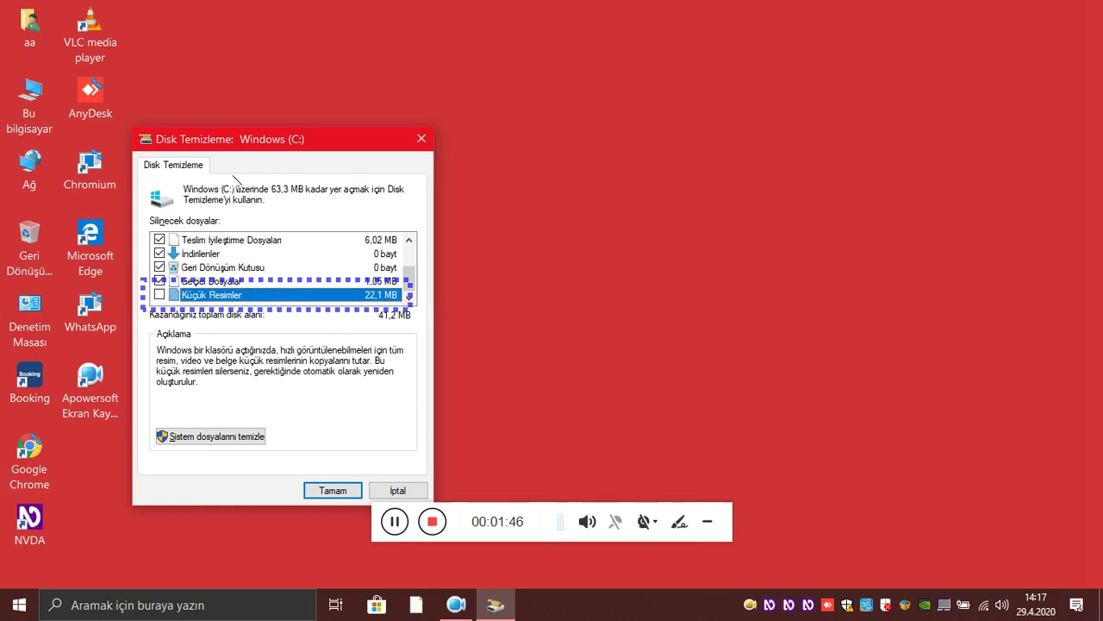
key("space")
Start the system files cleanup (Sistem dosyalarını temizle) to rescan drive C:.
key("Tab")
key("Tab")
key("Tab")
key("Tab")
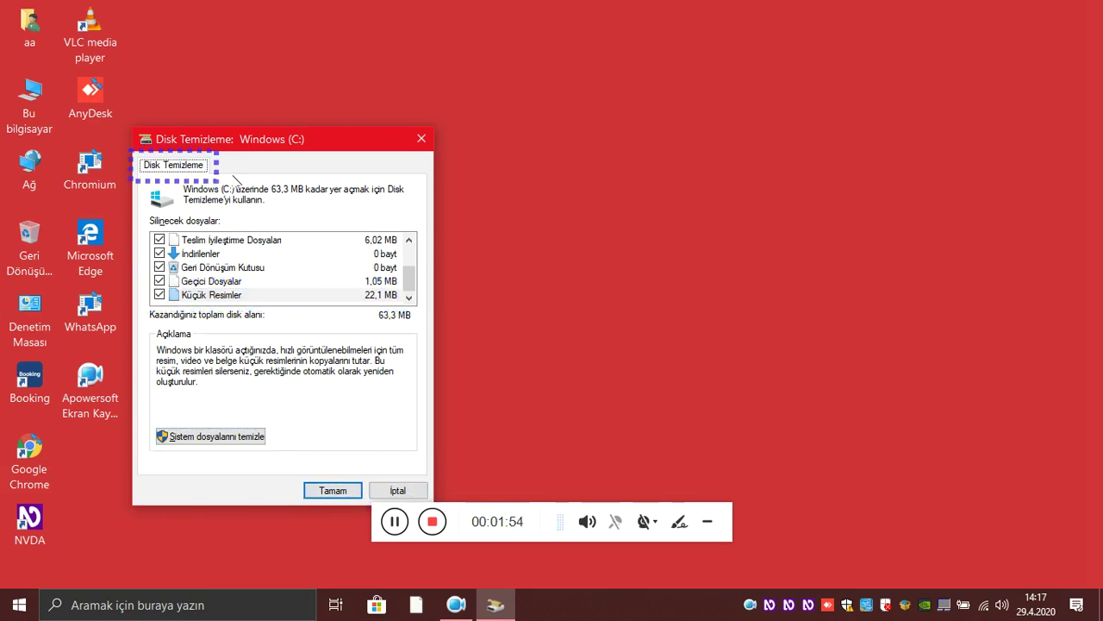
key("Tab")
key("Tab")
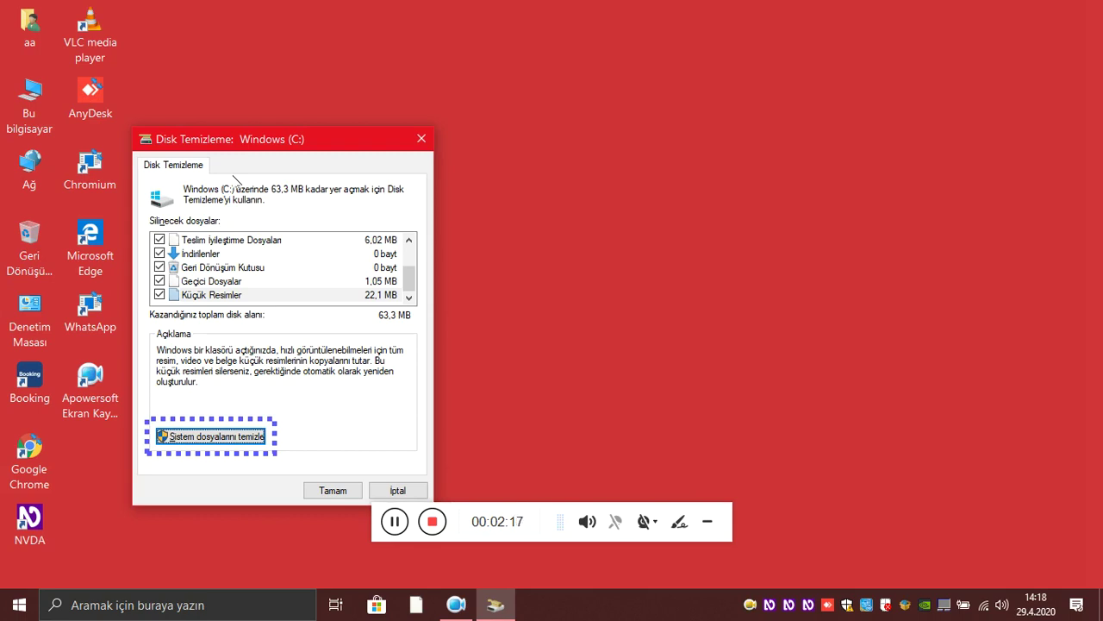
key("Return")
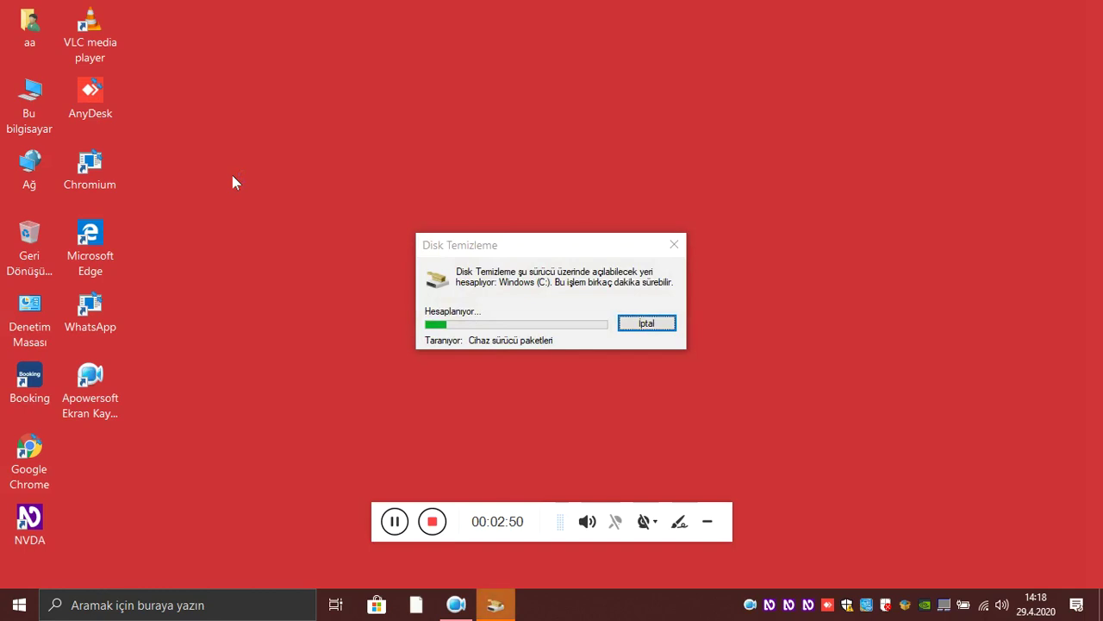
key("Insert+n")
key("Escape")
key("Insert+n")
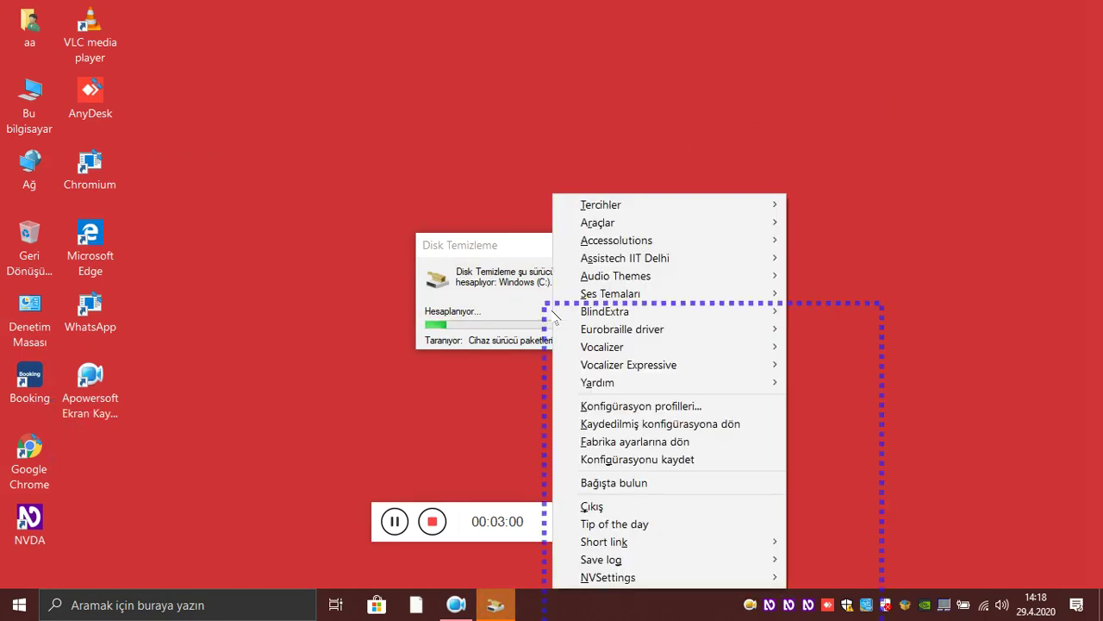
key("Escape")
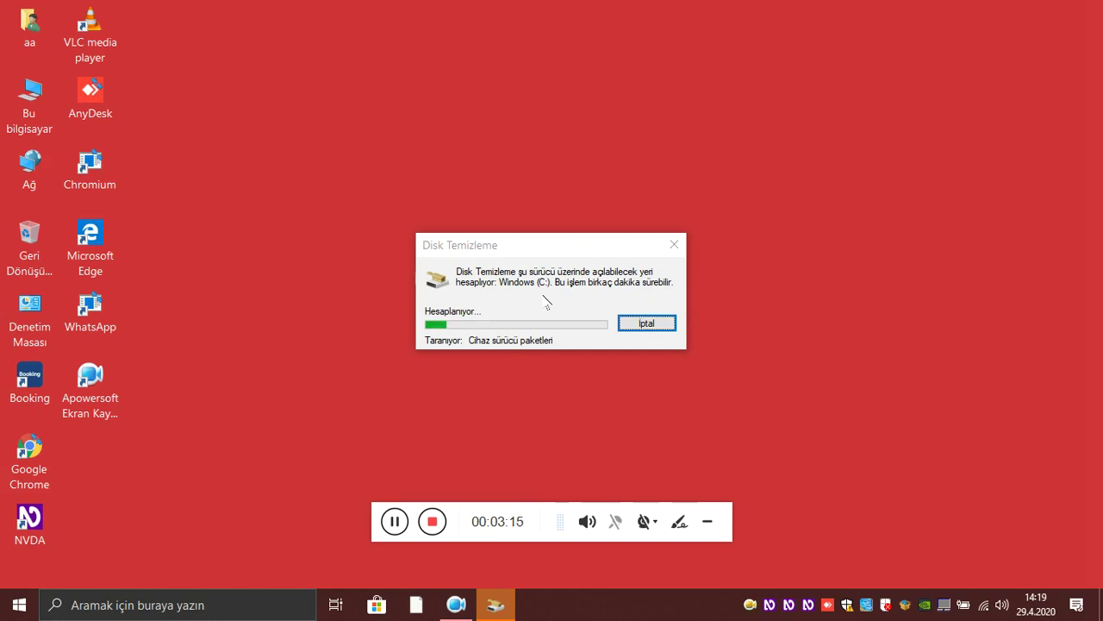
left_click(550, 259)
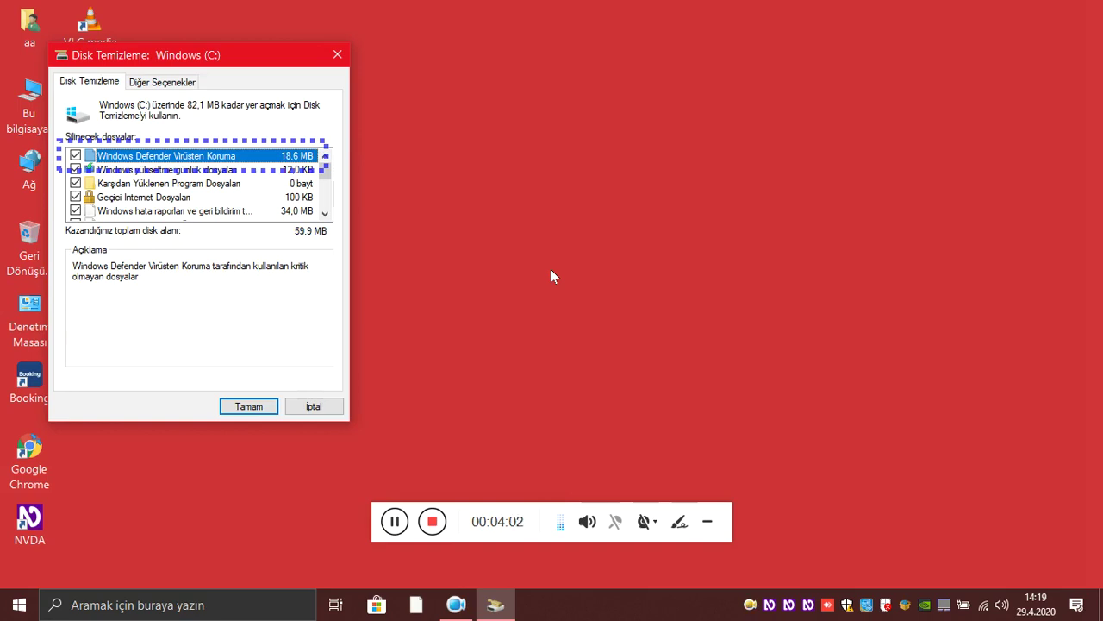
Review the extended list of system file categories and add Küçük Resimler to the files selected for deletion.
key("Down")
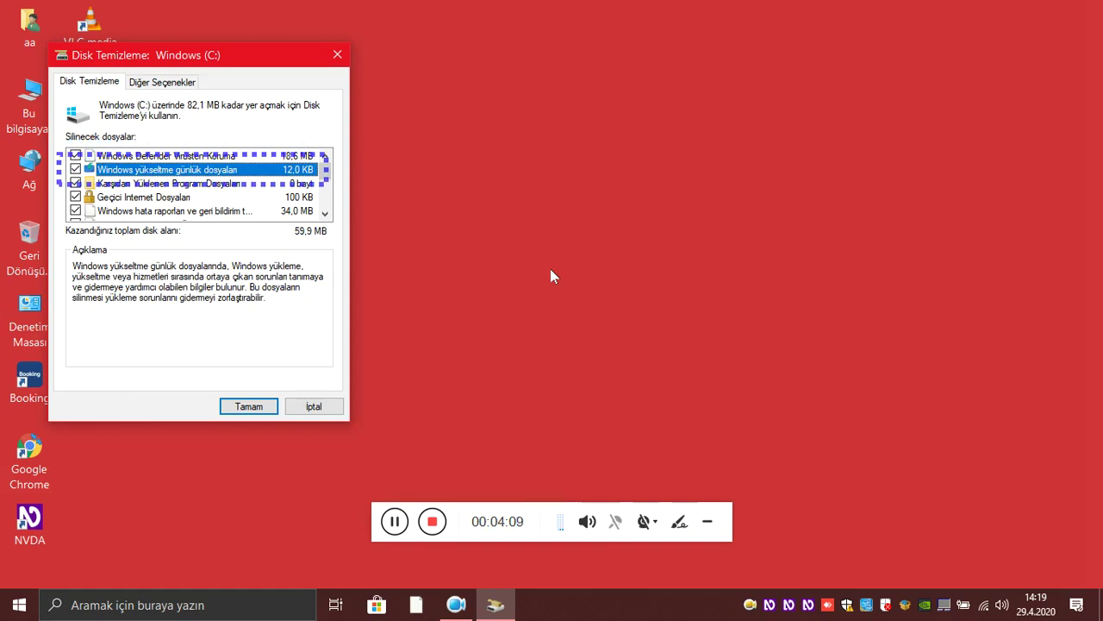
key("Down")
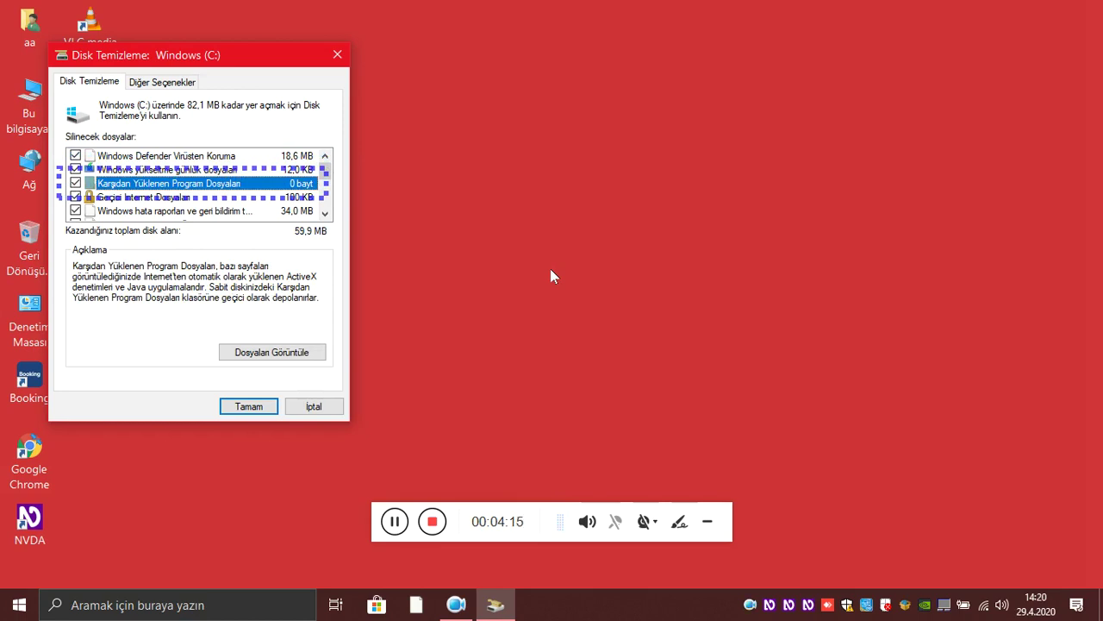
key("Down")
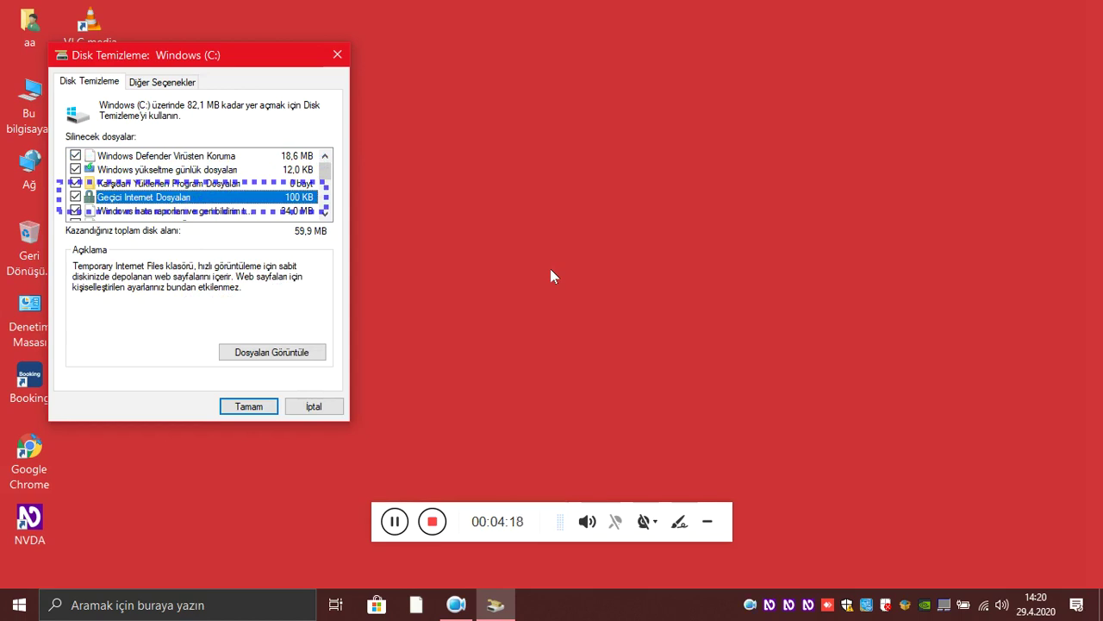
key("Down")
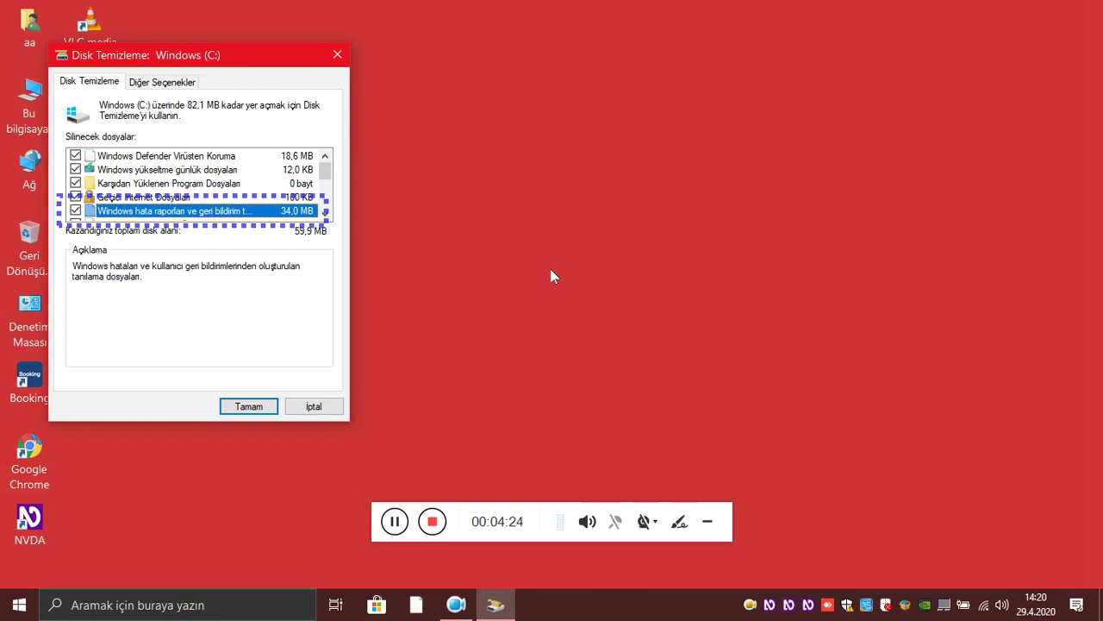
key("Down")
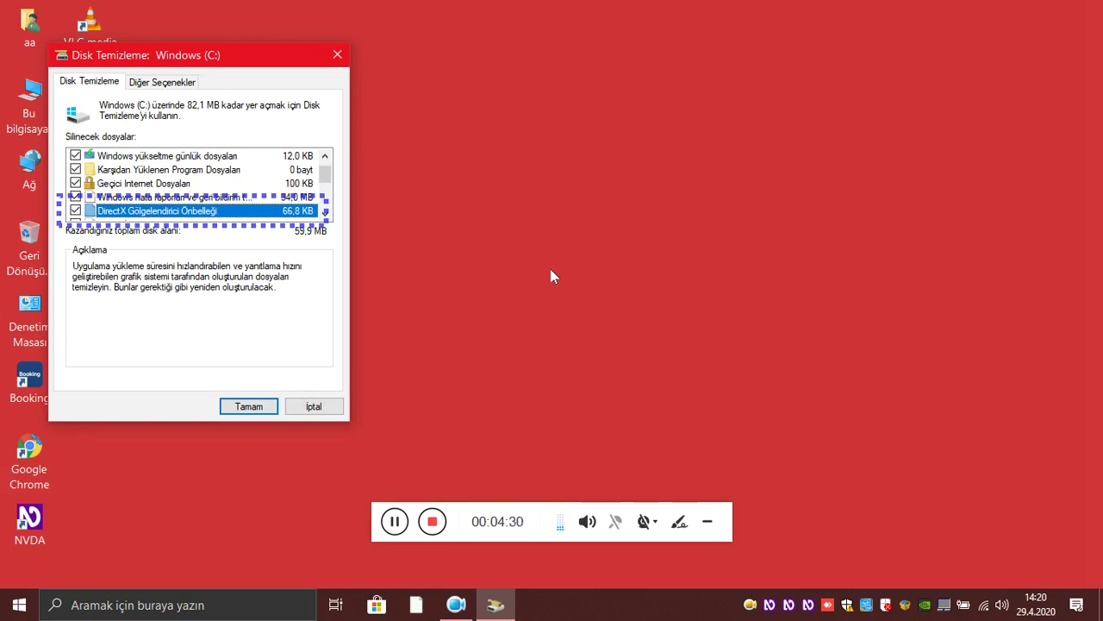
key("Down")
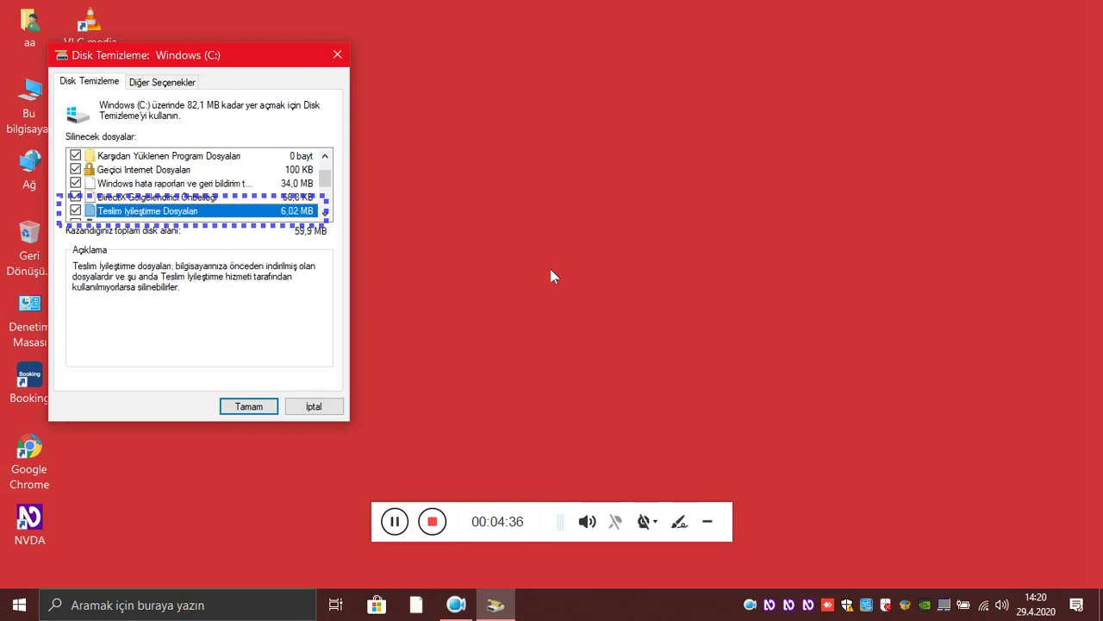
key("Down")
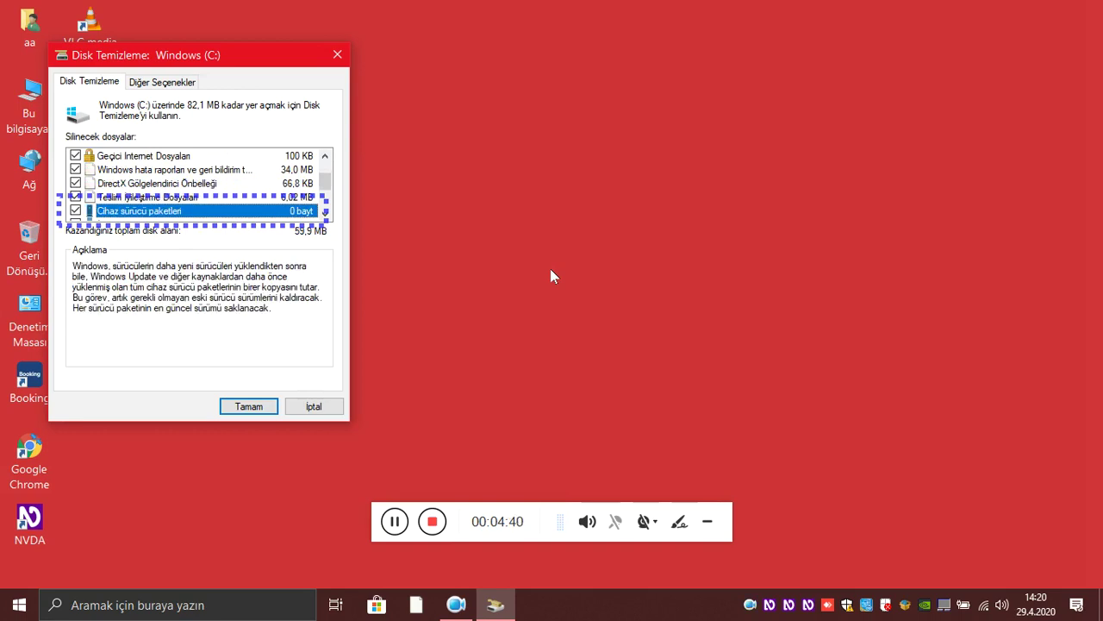
key("Down")
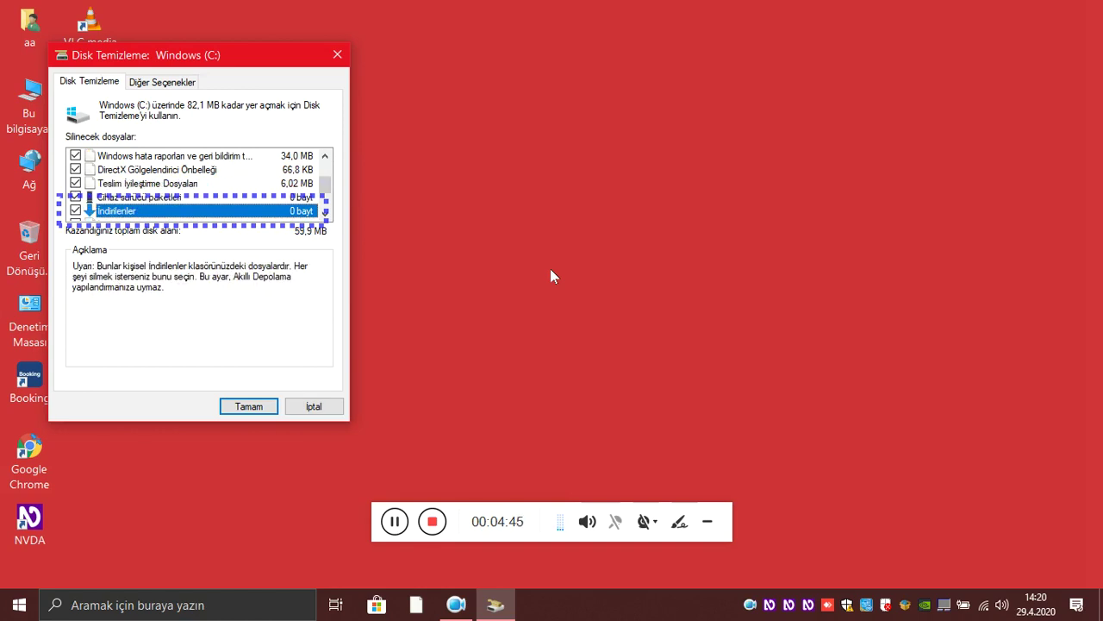
key("Down")
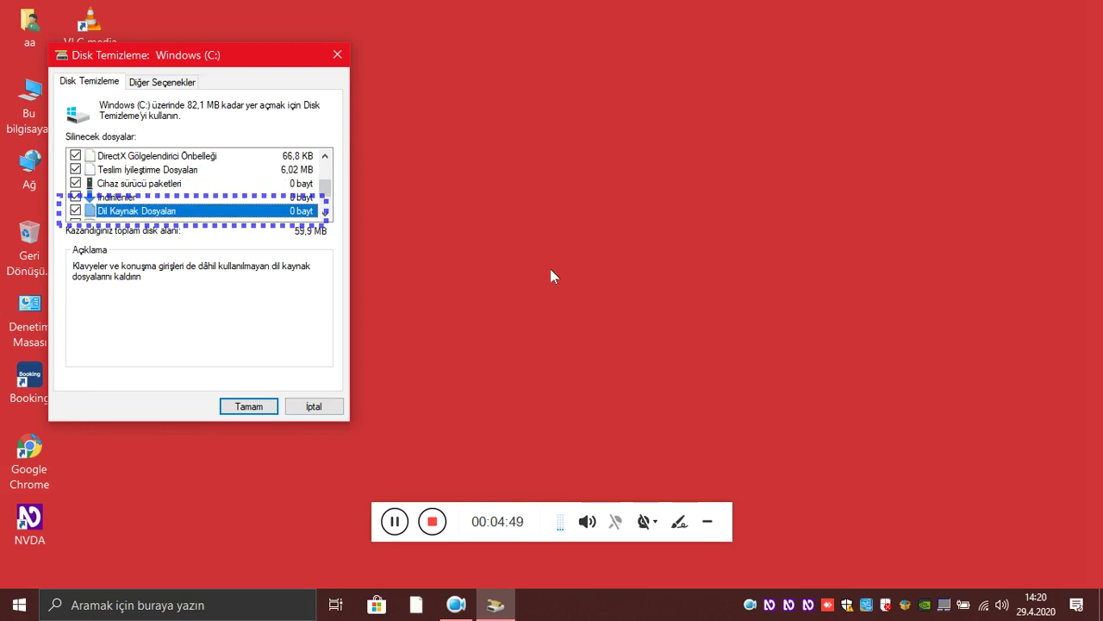
key("Down")
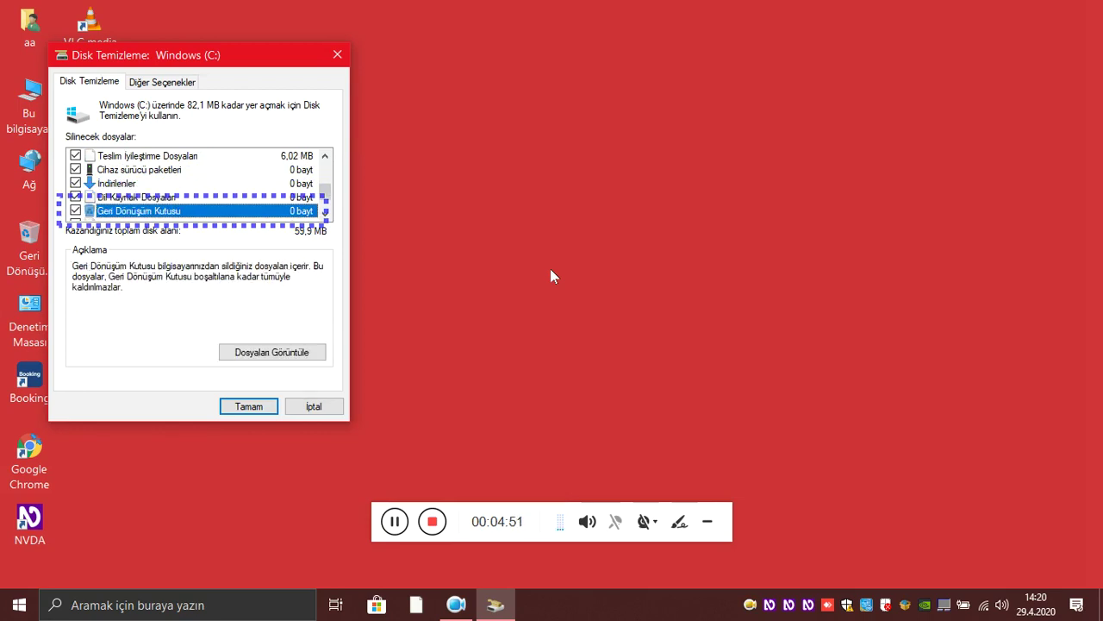
key("Down")
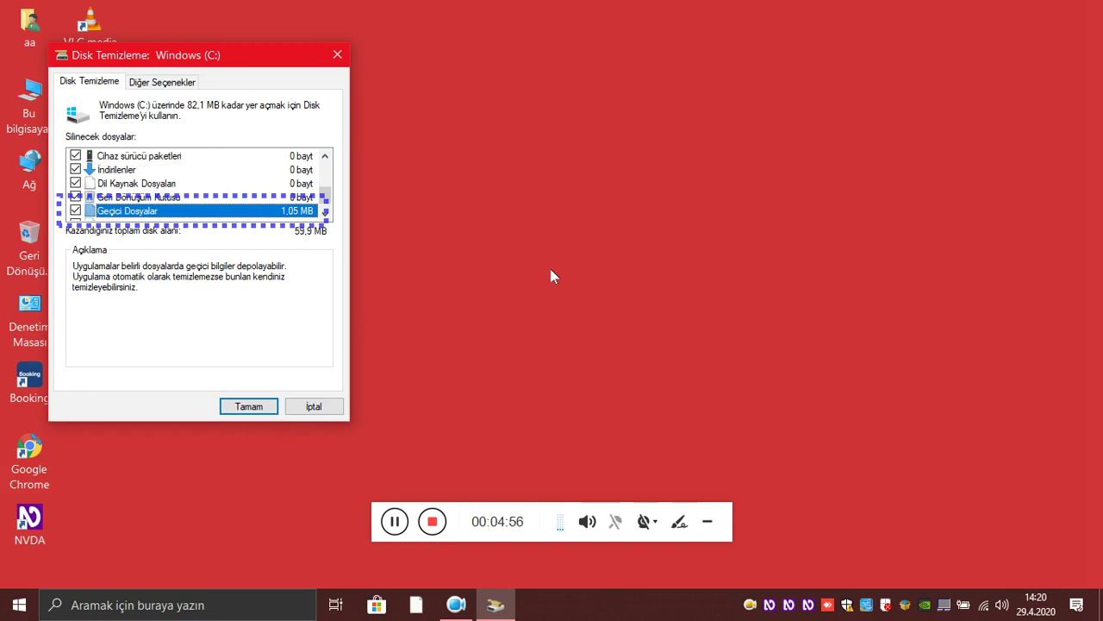
key("Down")
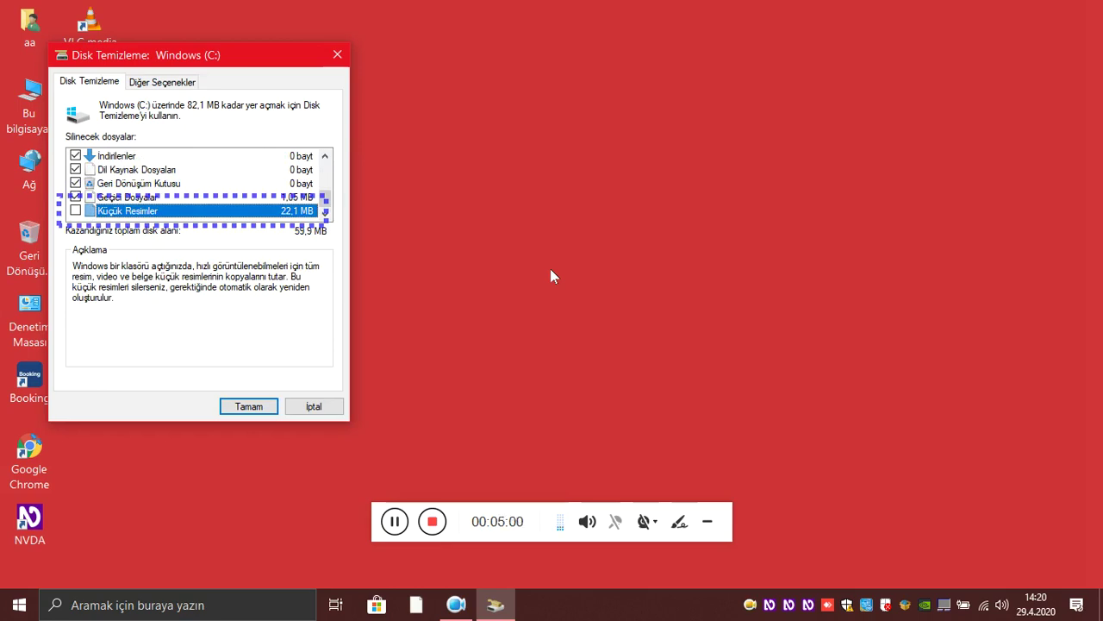
key("space")
key("Up")
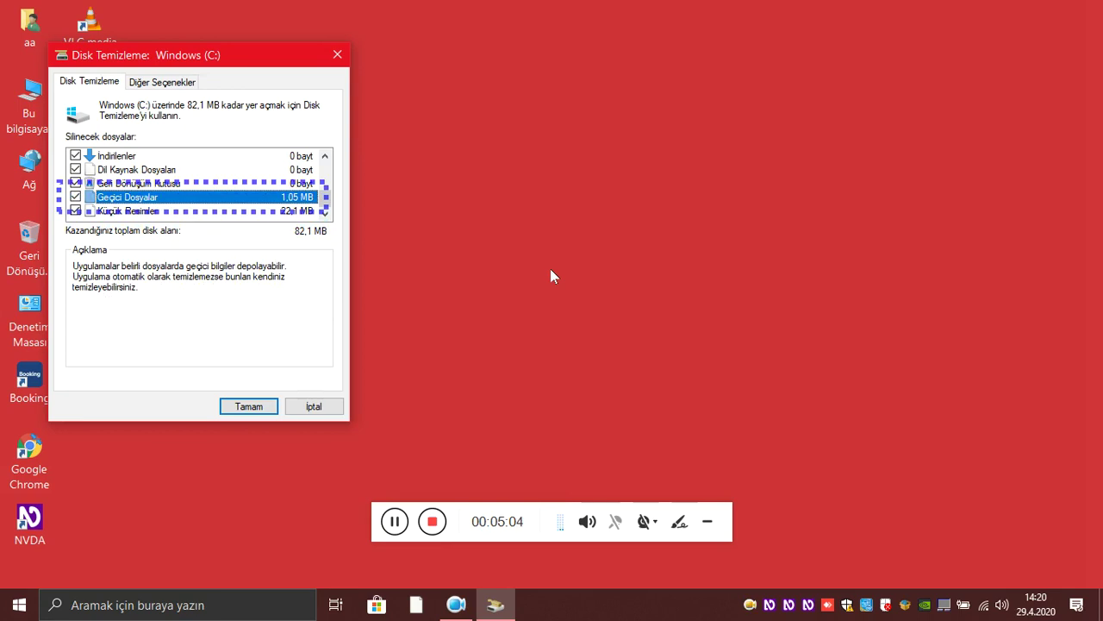
key("Down")
From the Diğer Seçenekler cleanup options, delete all system restore points except the most recent one.
key("Tab")
key("Tab")
key("Tab")
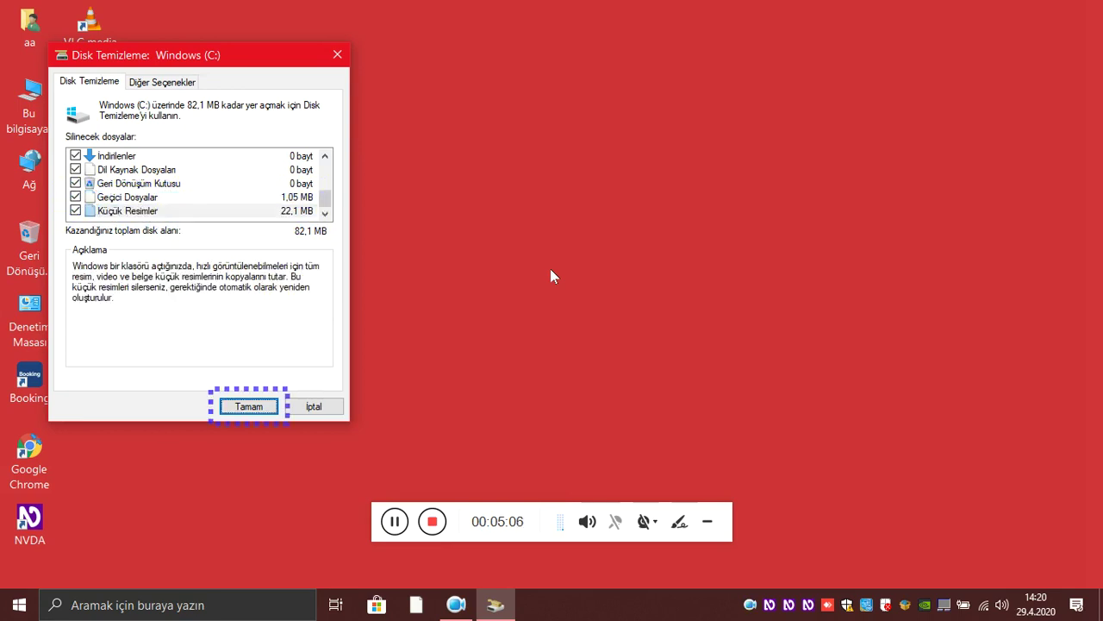
key("ctrl+Tab")
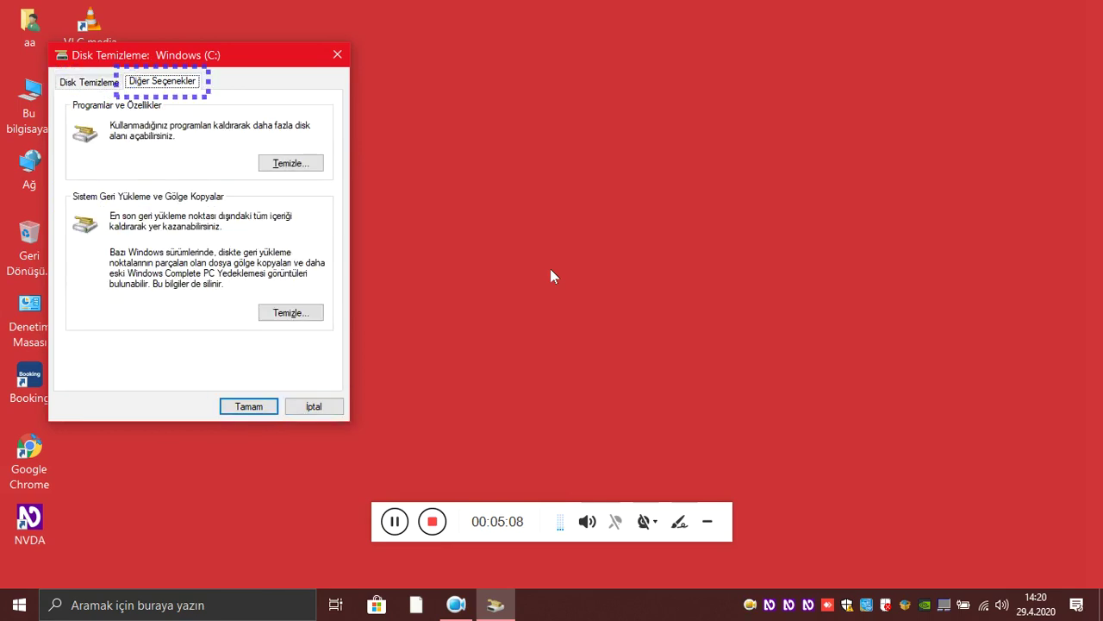
key("Tab")
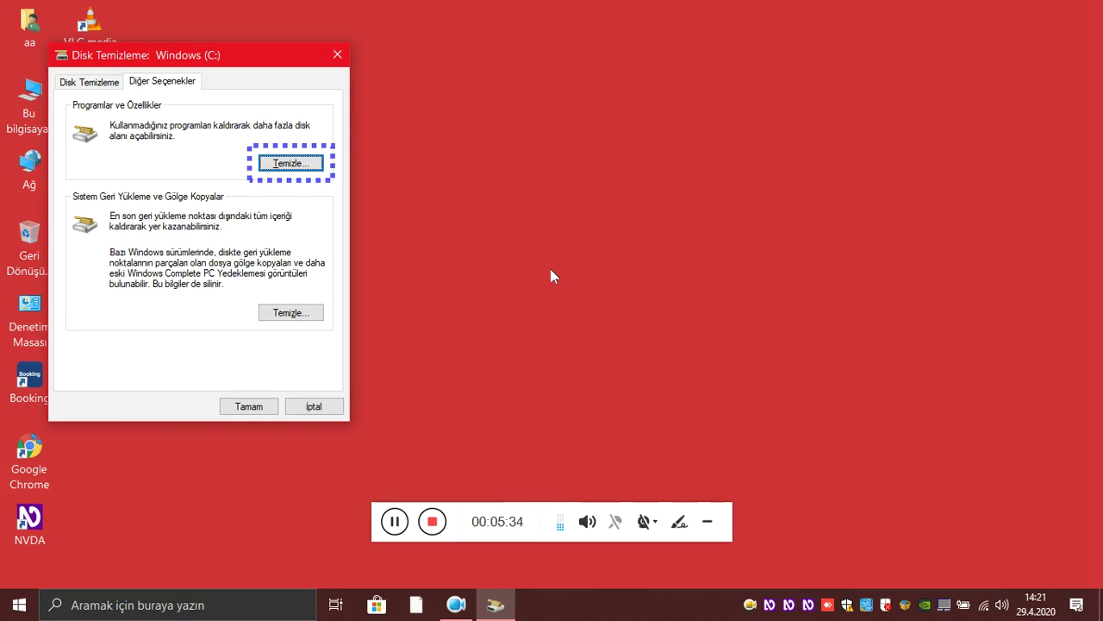
key("Tab")
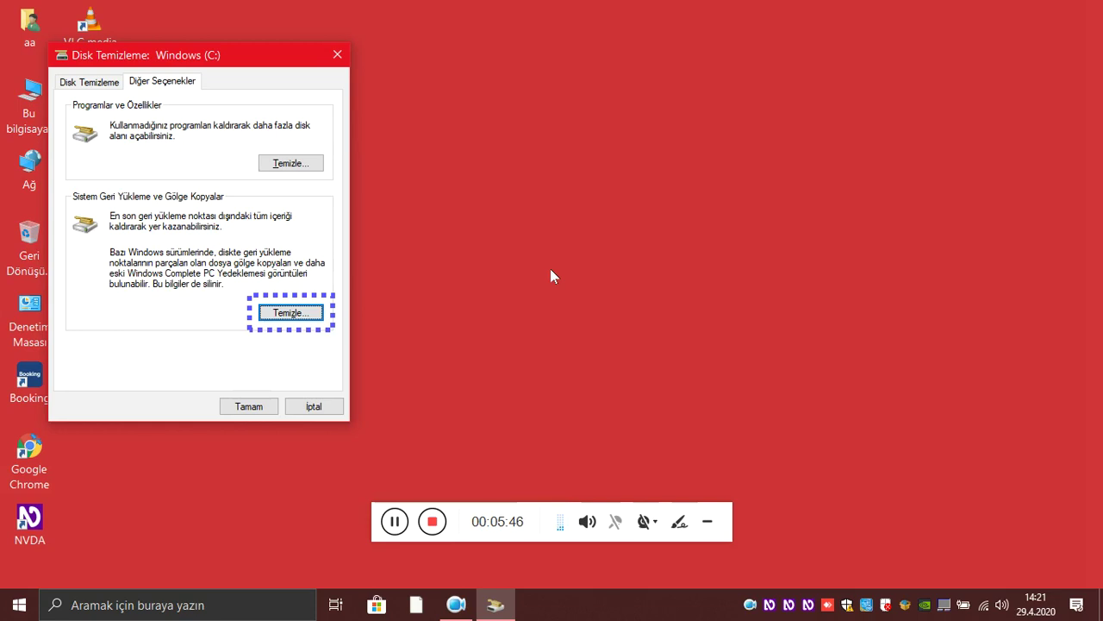
key("Return")
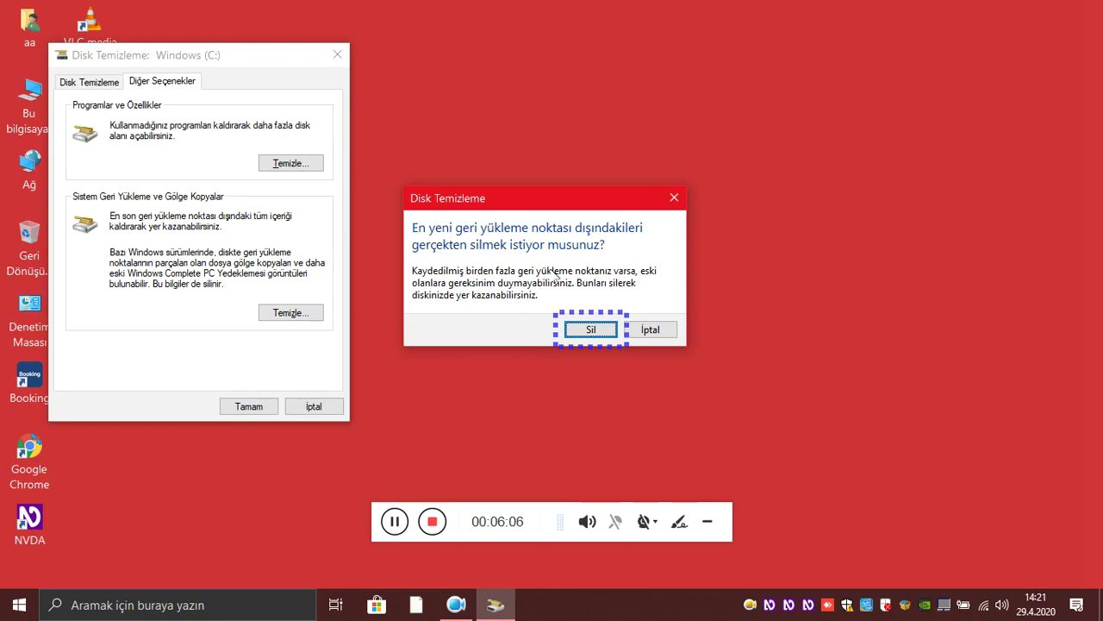
key("Return")
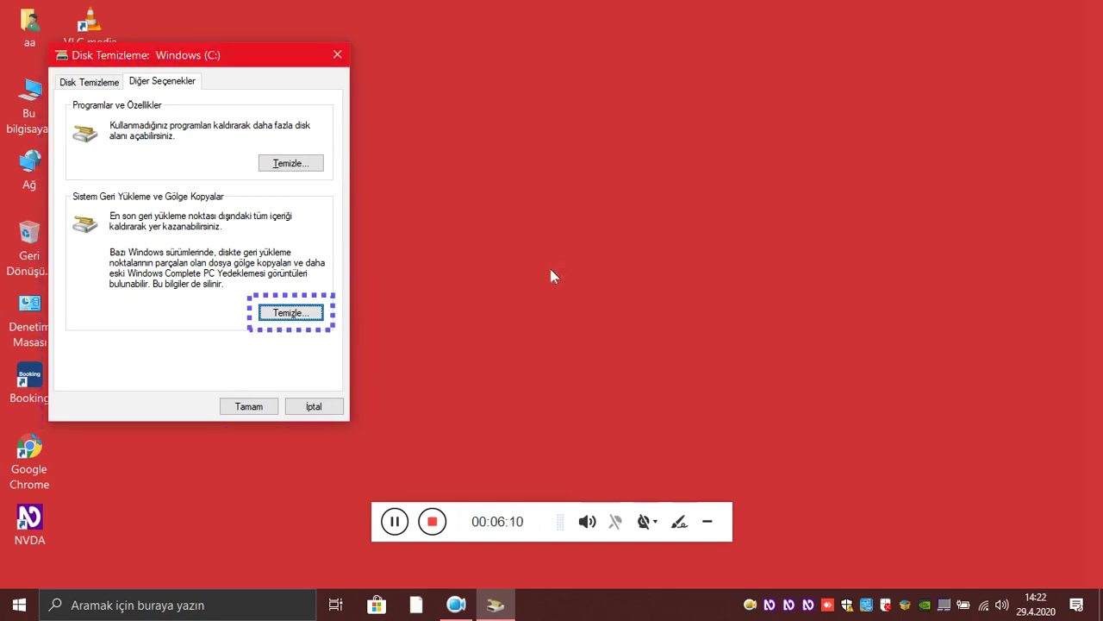
key("Tab")
key("Tab")
key("Tab")
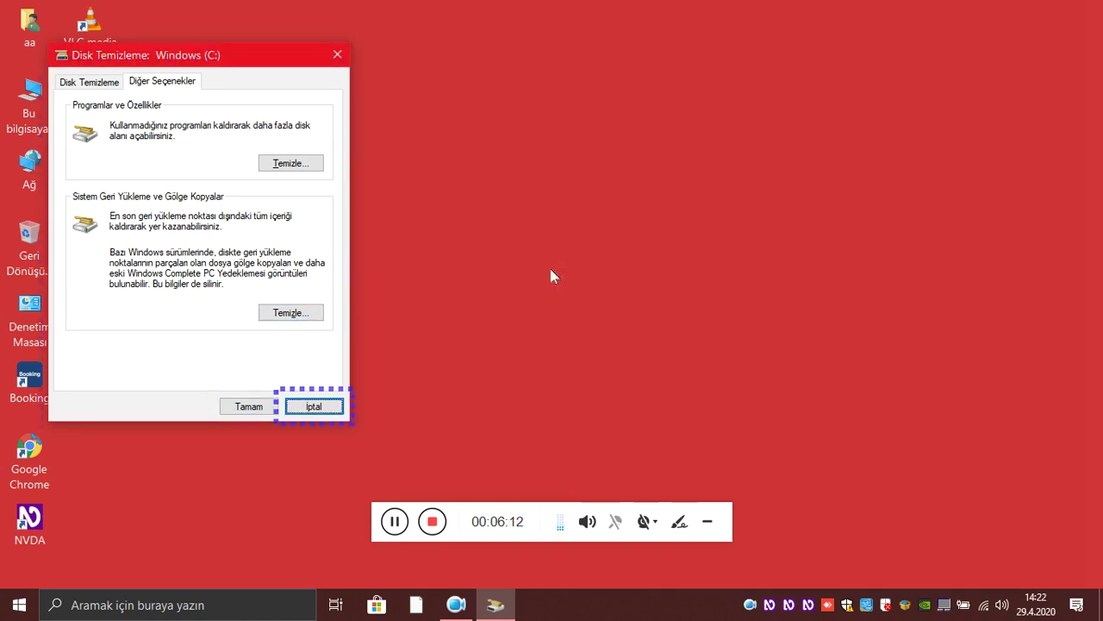
Run the Disk Temizleme cleanup of the selected files on drive C: and confirm their permanent deletion.
key("Left")
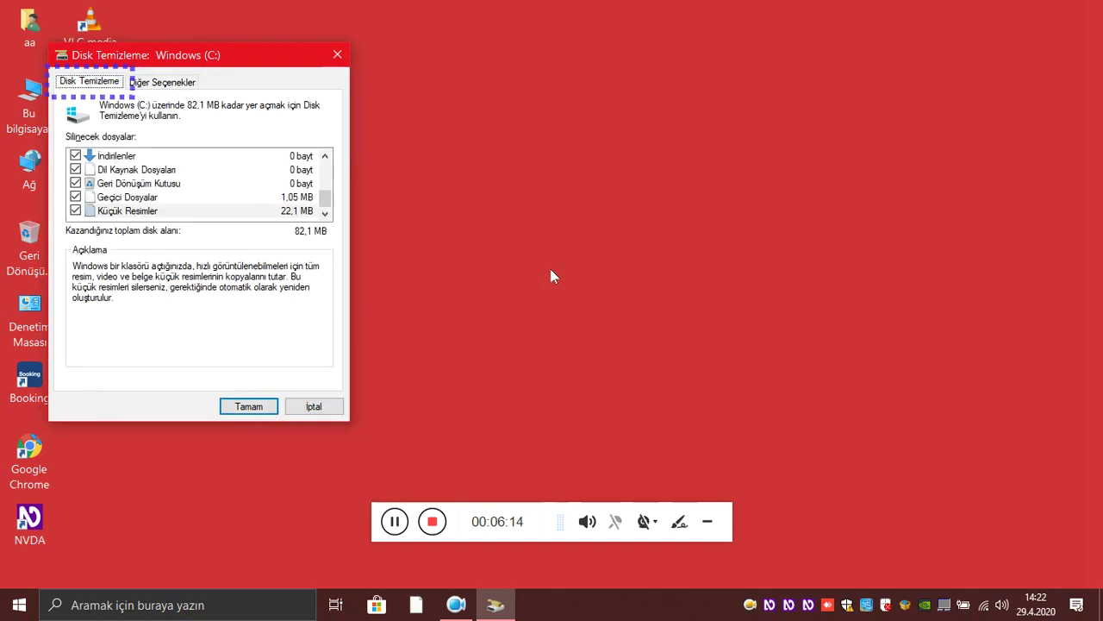
key("Tab")
key("Tab")
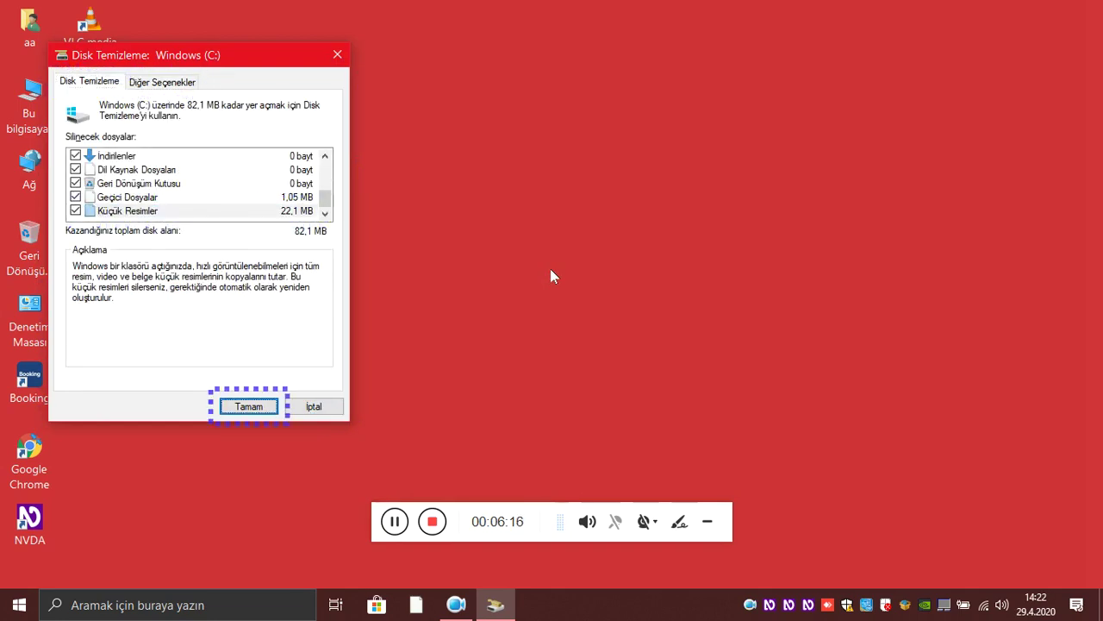
key("Return")
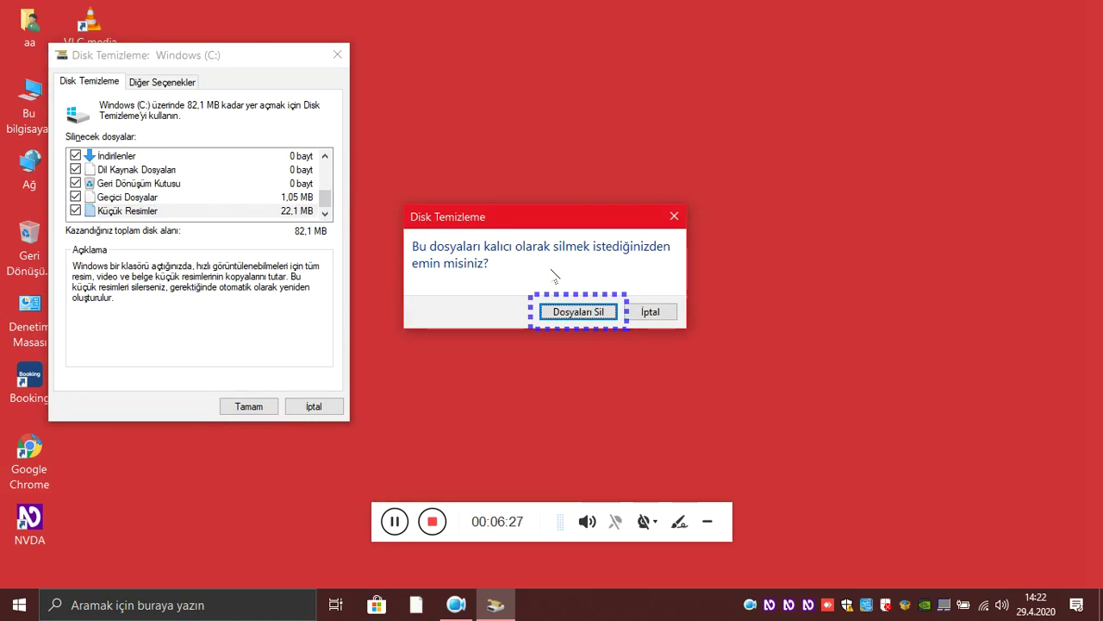
key("Return")
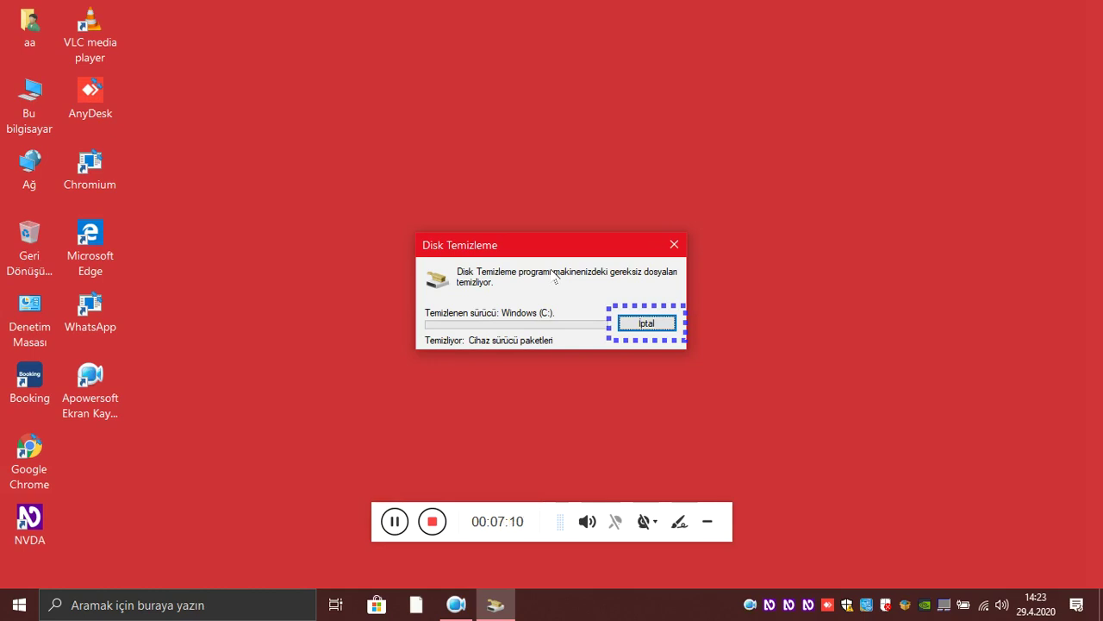
Open the Recent folder with the Run command recent while the cleanup is in progress.
left_click(977, 7)
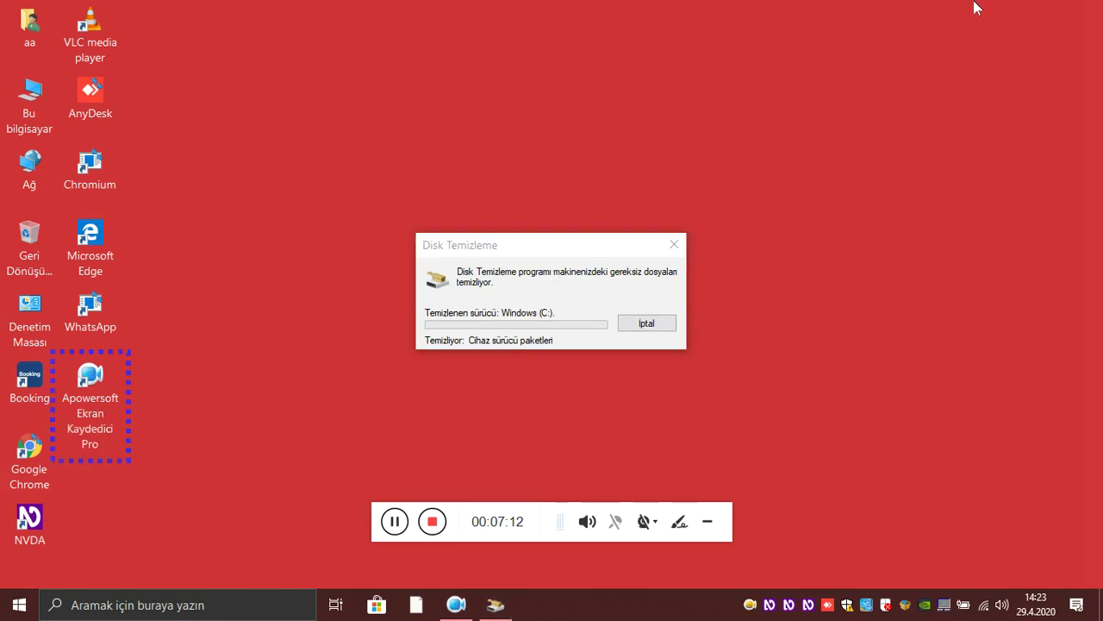
key("super+r")
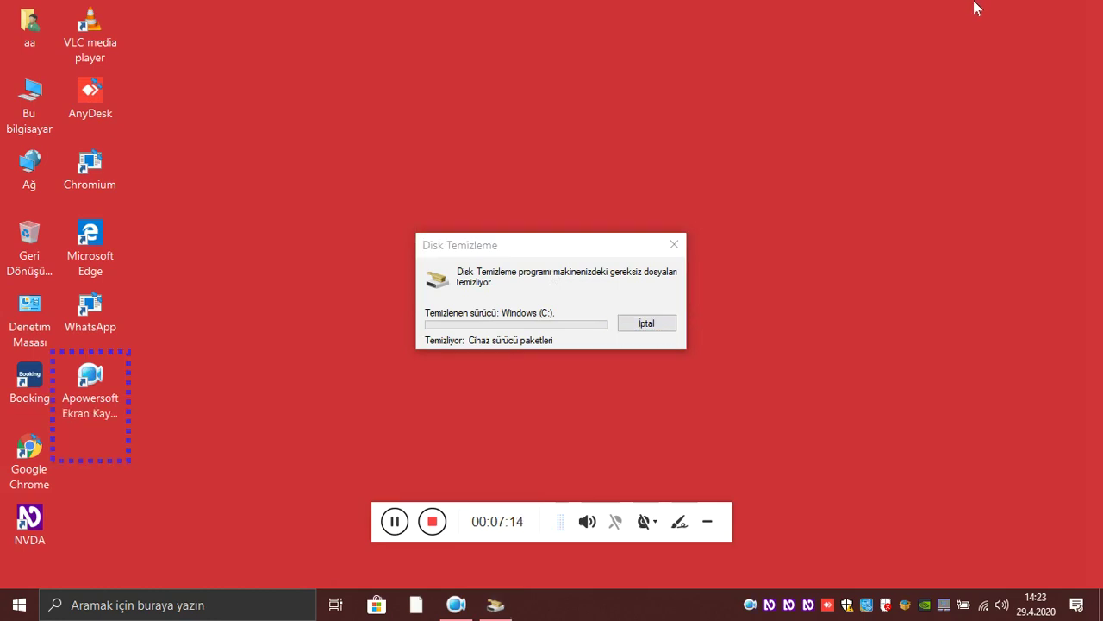
type("re")
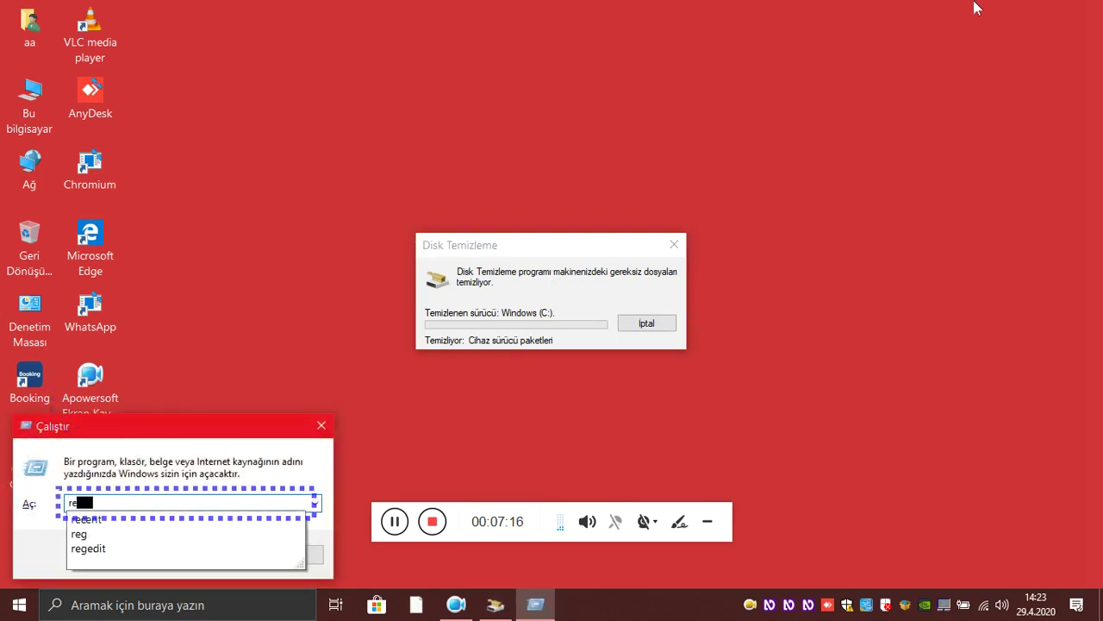
type("cen")
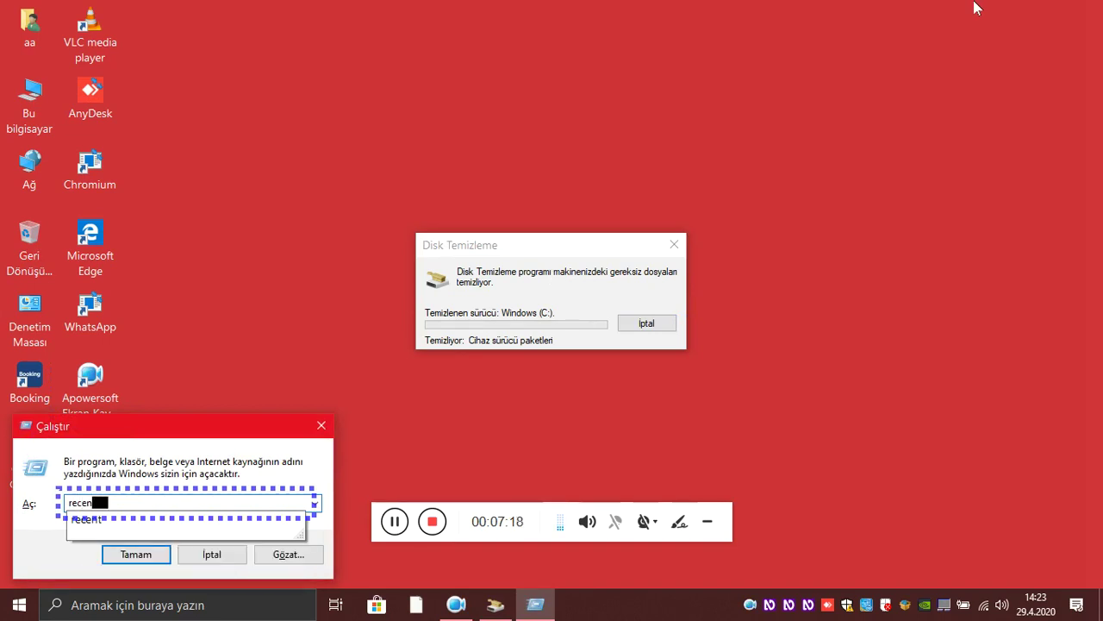
type("t")
key("Return")
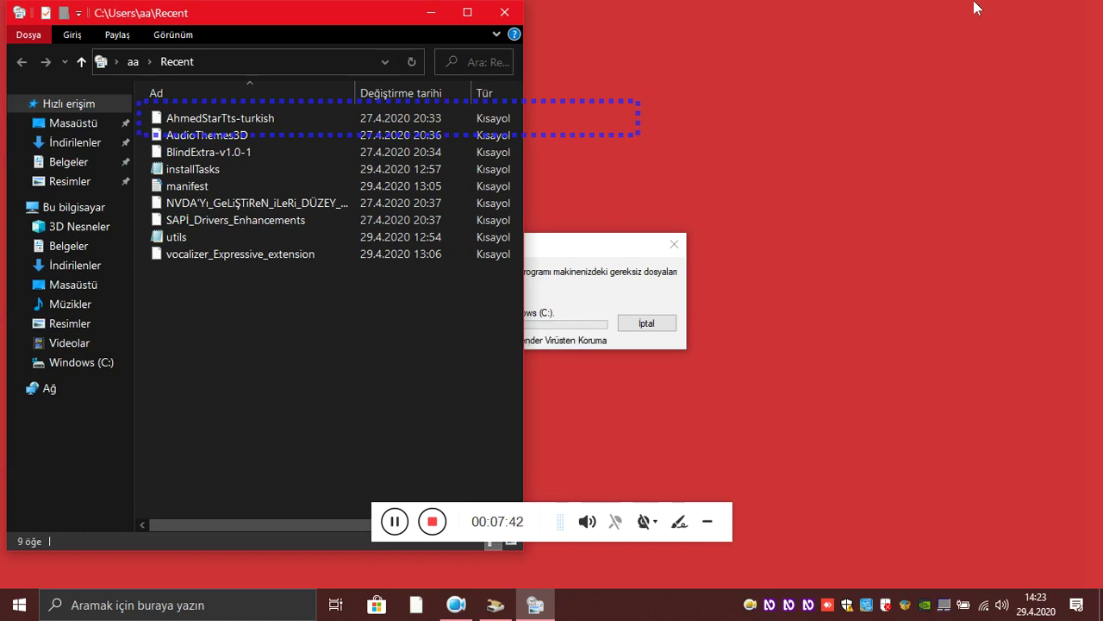
Delete all shortcuts in the Recent folder and close its window.
key("ctrl+a")
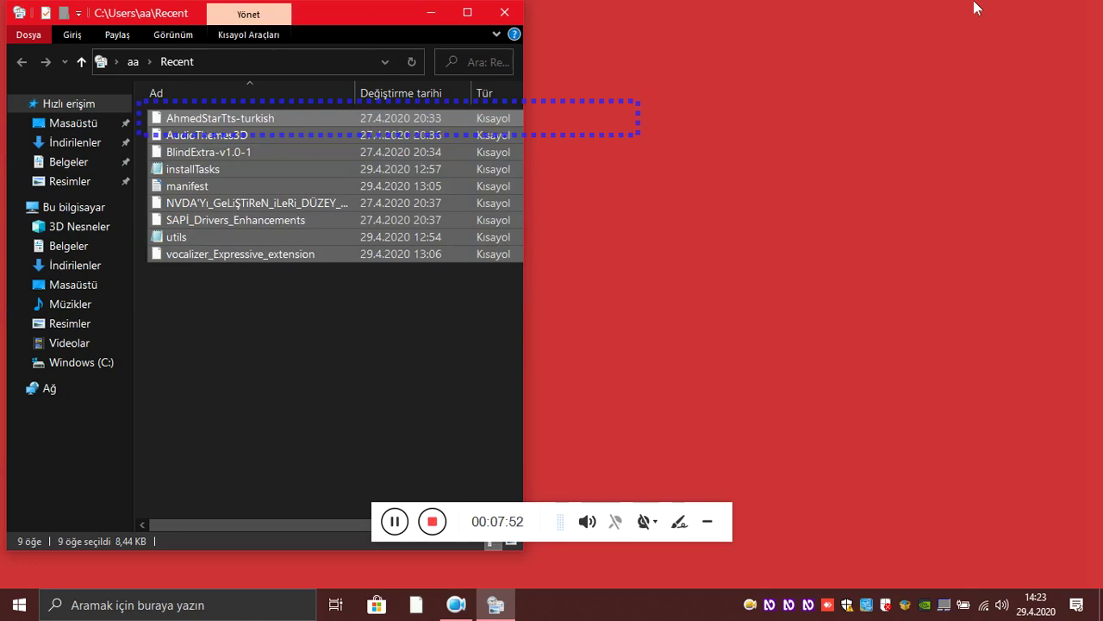
key("Delete")
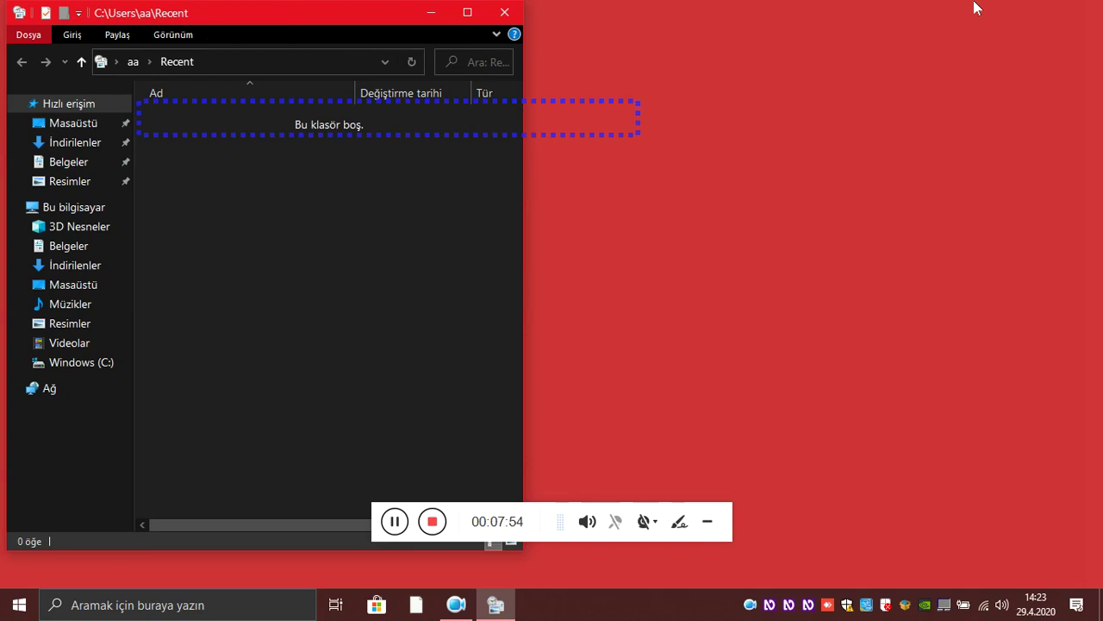
key("alt+F4")
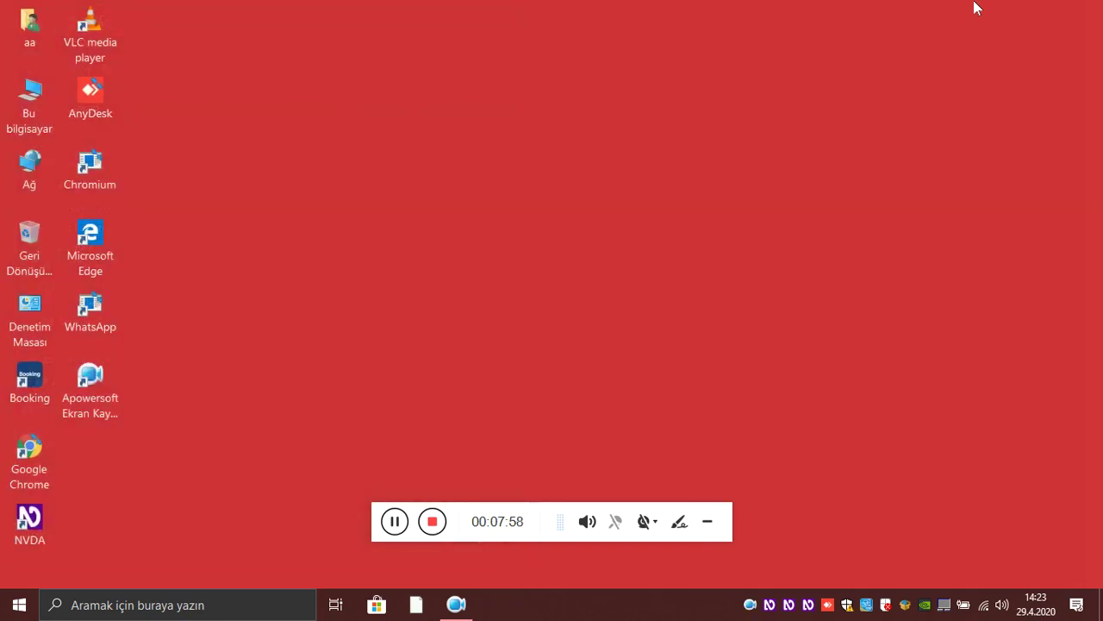
Open the Windows Temp folder with the Run command temp.
key("super+r")
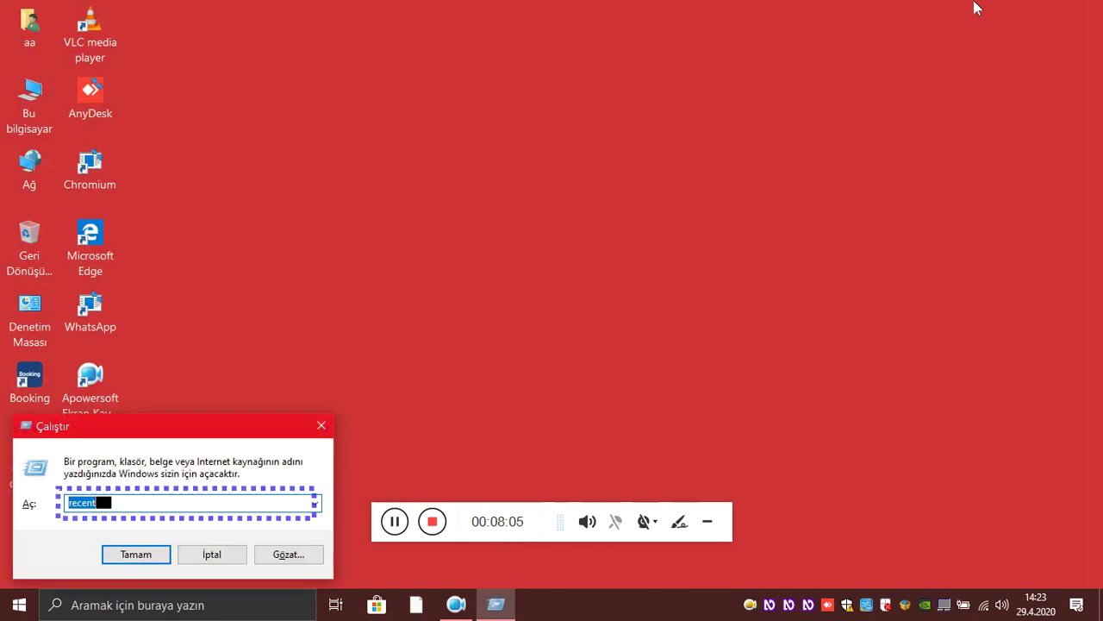
type("te")
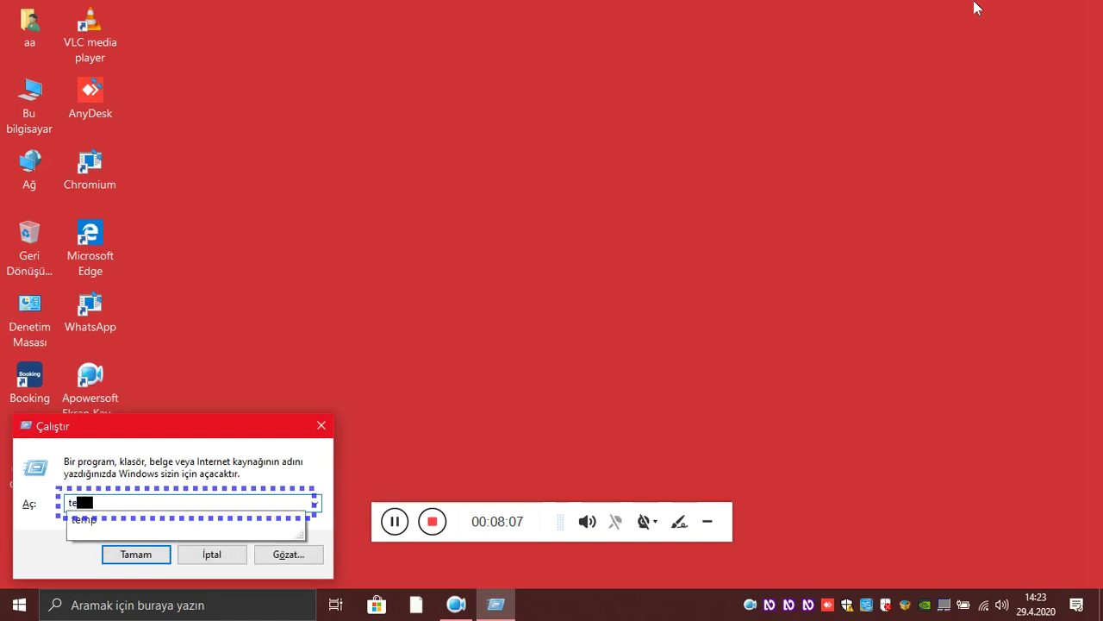
type("mp")
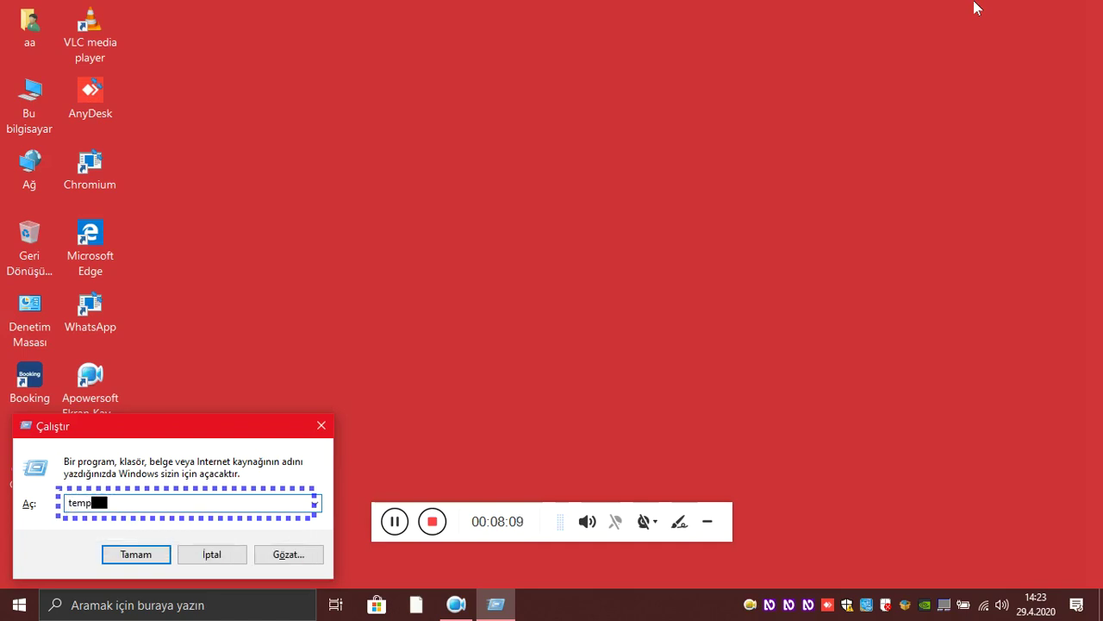
key("Return")
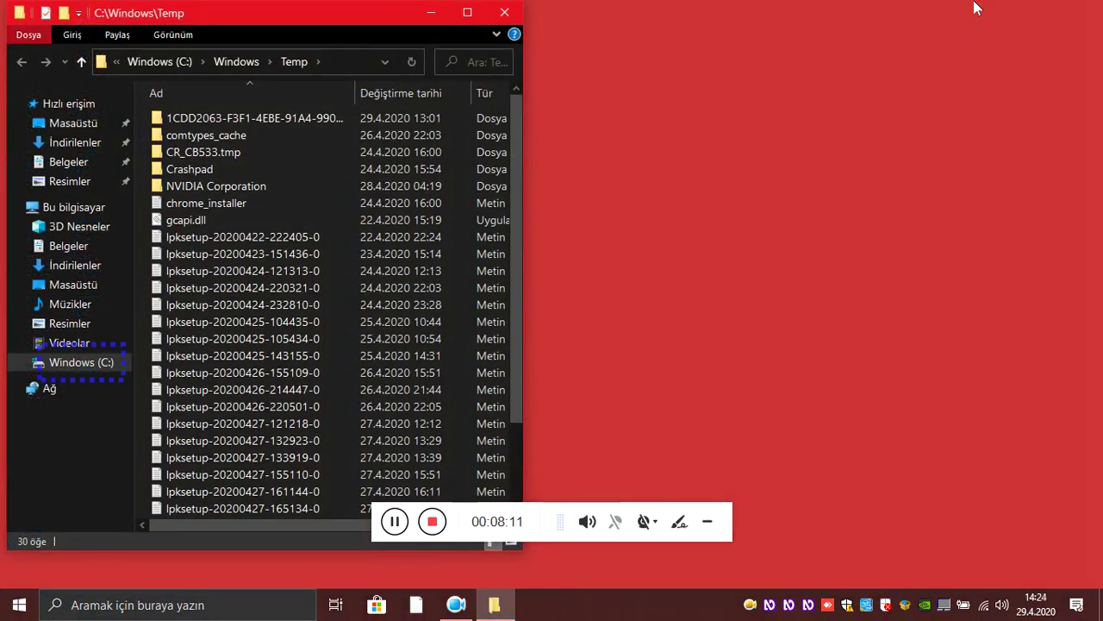
Permanently delete everything in the Temp folder, granting administrator permission for all applicable items, and close the window.
key("ctrl+a")
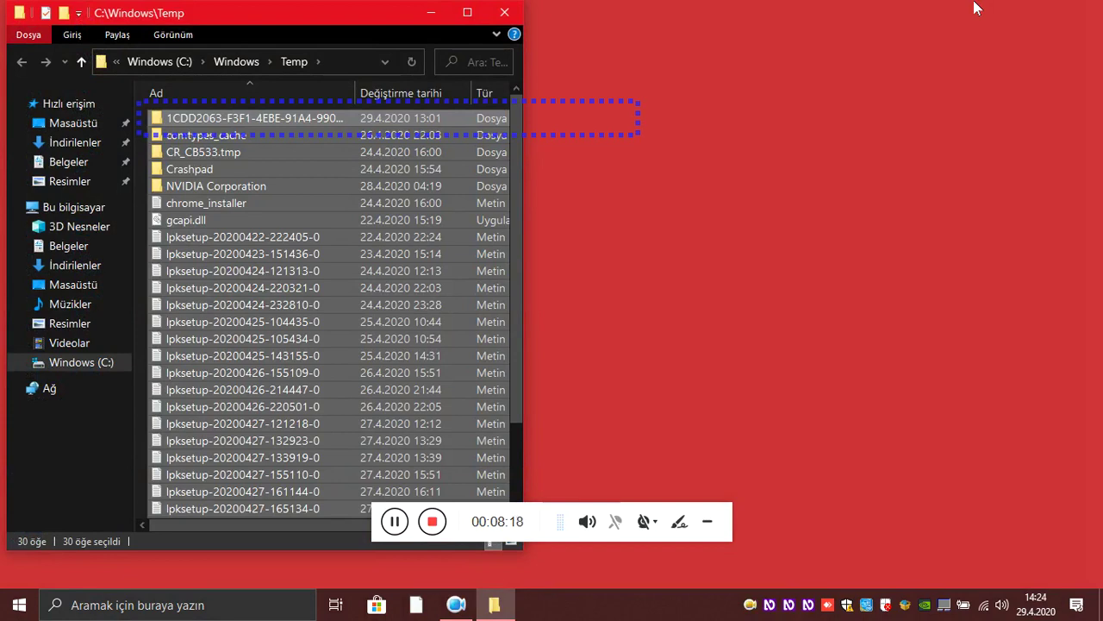
key("shift+Delete")
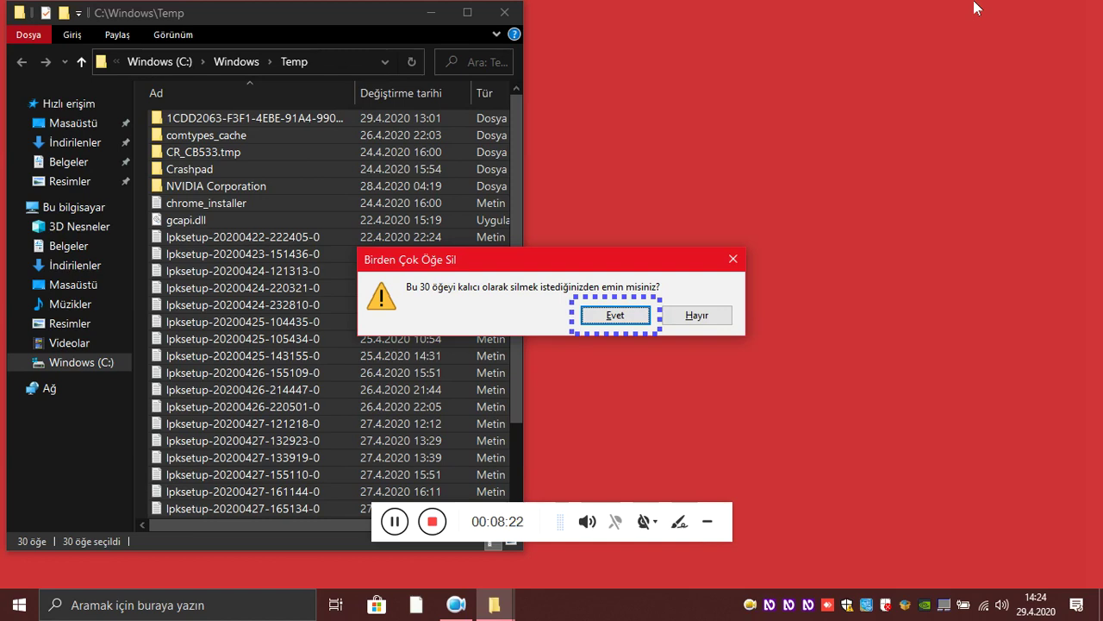
key("Return")
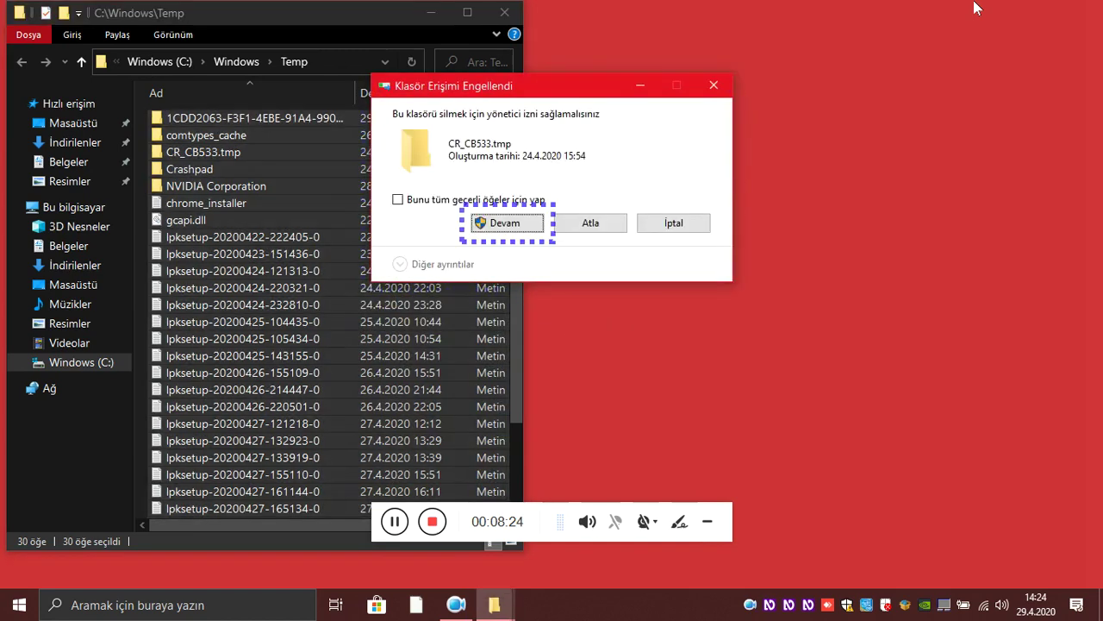
key("shift+Tab")
key("space")
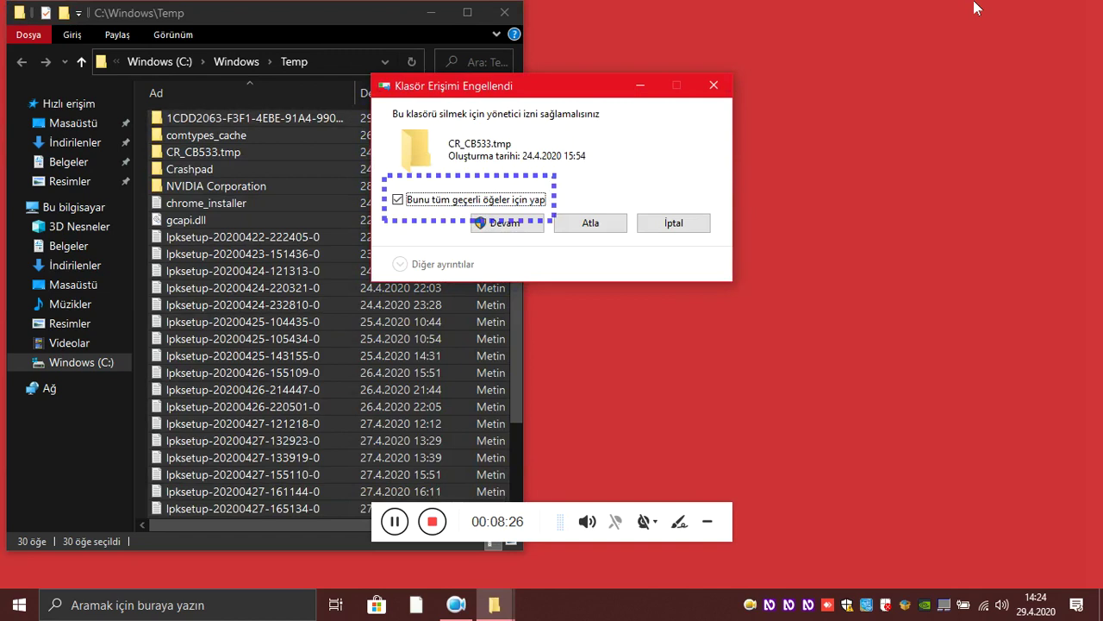
key("Tab")
key("Return")
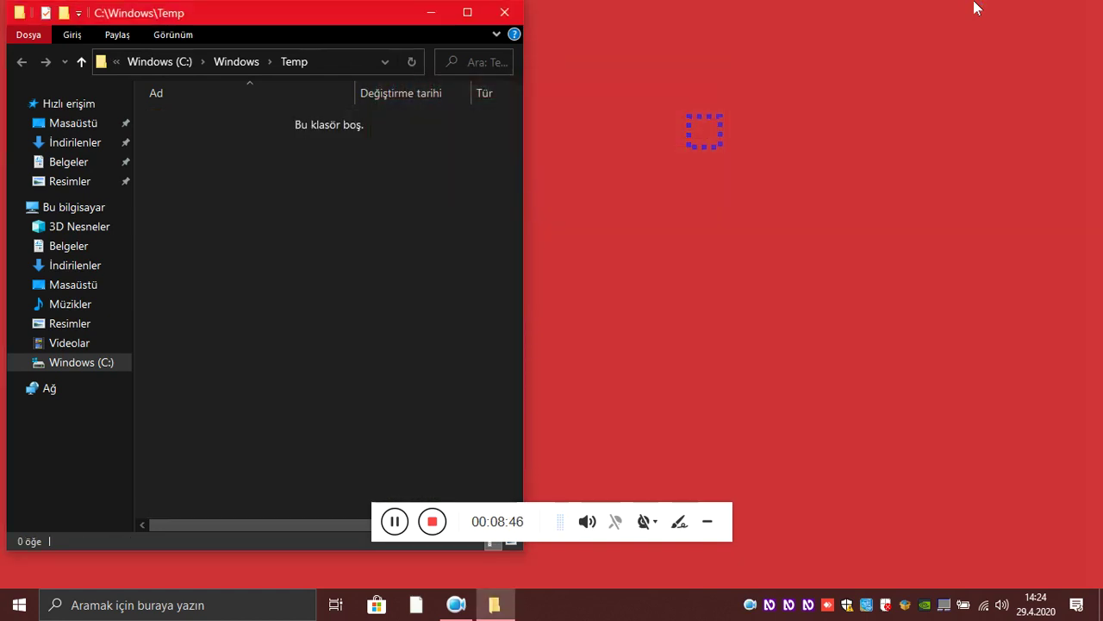
key("alt+F4")
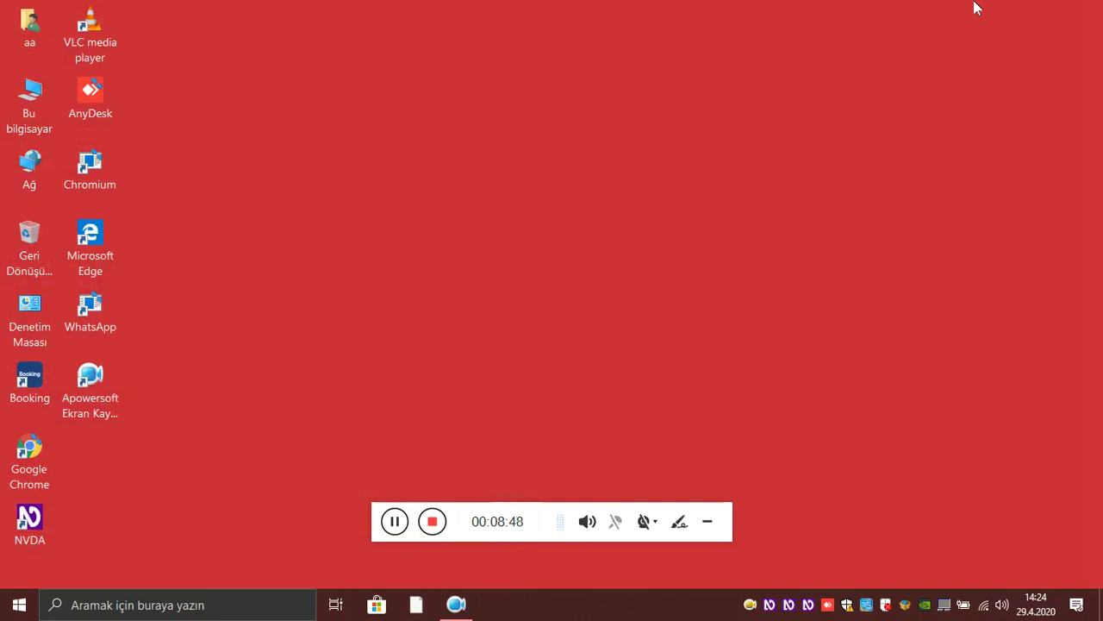
Try to open the thumbnail storage with the Run commands thumbnails and thumbnail.
key("super+r")
type("thu")
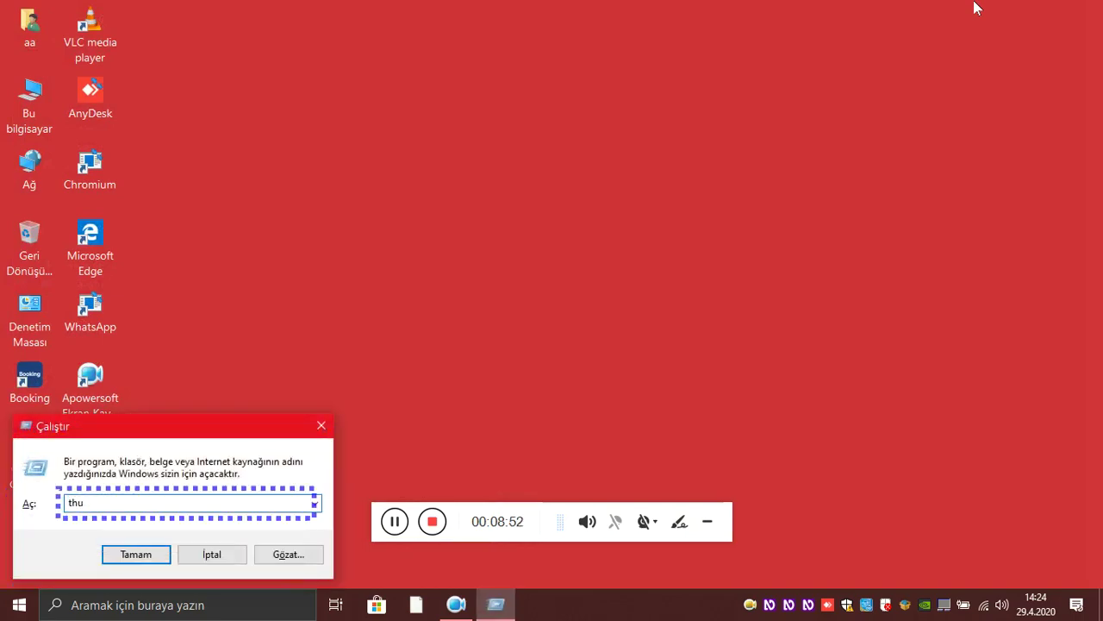
type("mbnaila")
key("BackSpace")
type("s")
key("Return")
key("Return")
key("End")
key("BackSpace")
key("Return")
key("Return")
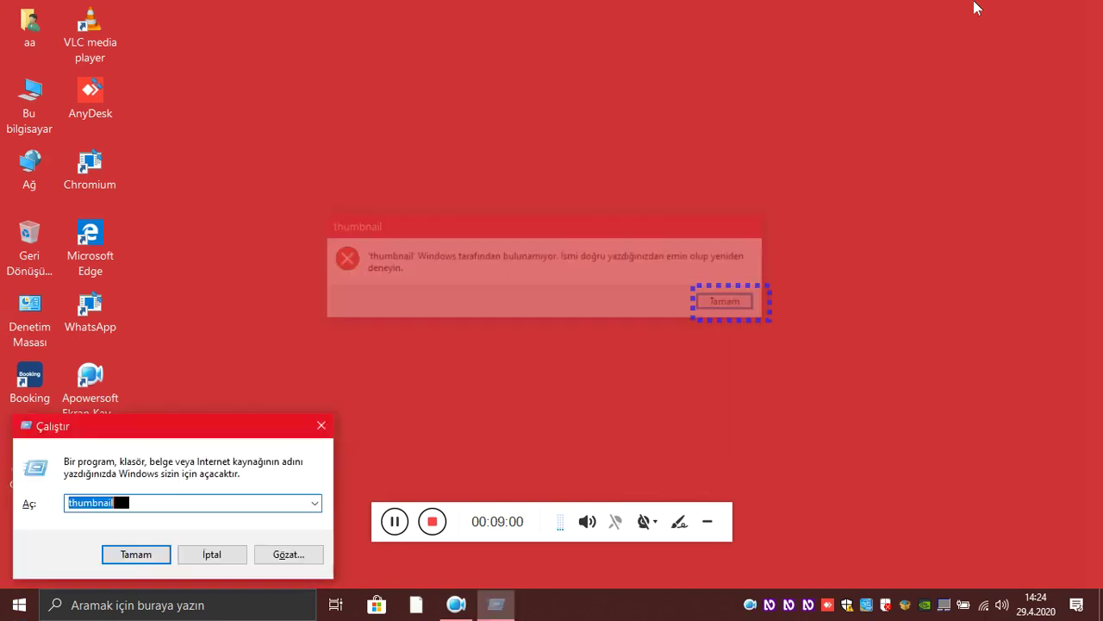
Try to open the cache location with the Run command cache.
key("BackSpace")
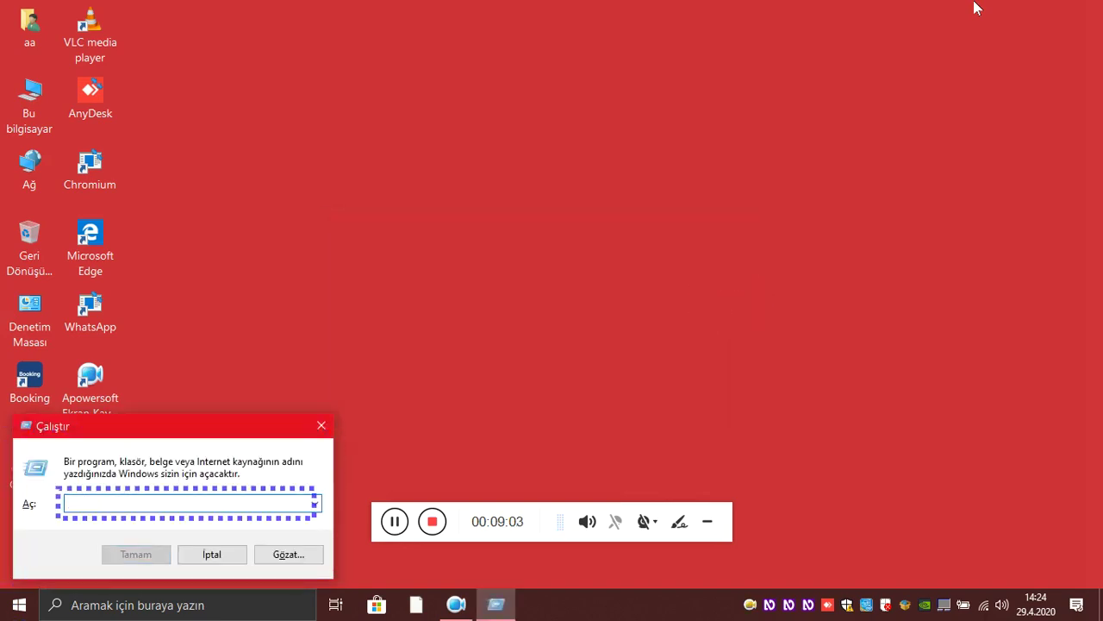
type("cach")
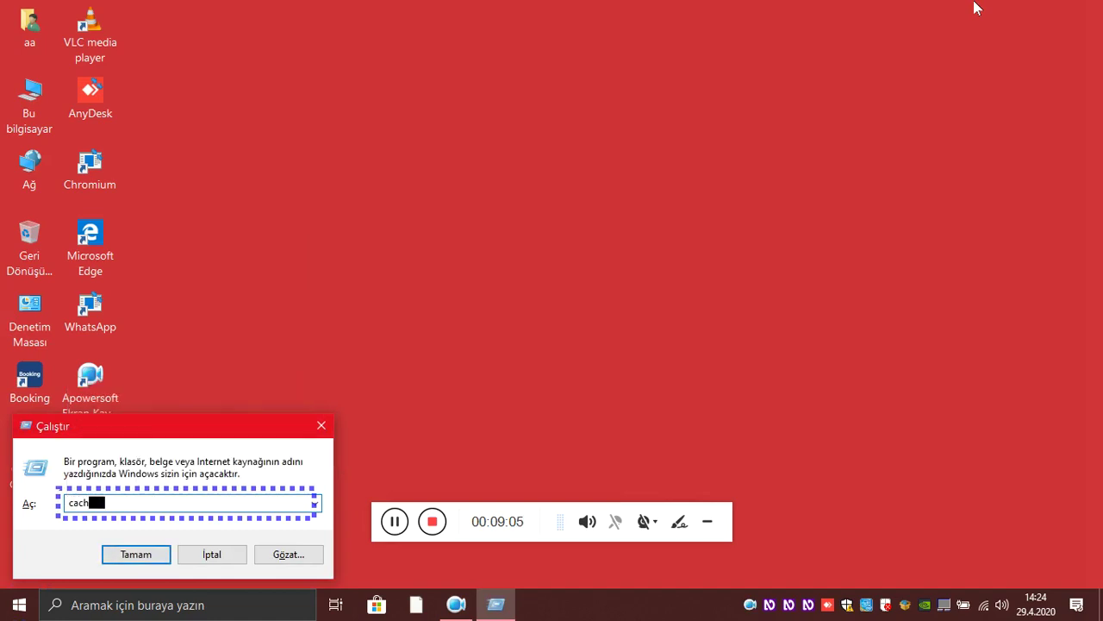
type("e")
key("Return")
key("Return")
Try to open the log location with the Run command log, and close the Run dialog.
key("BackSpace")
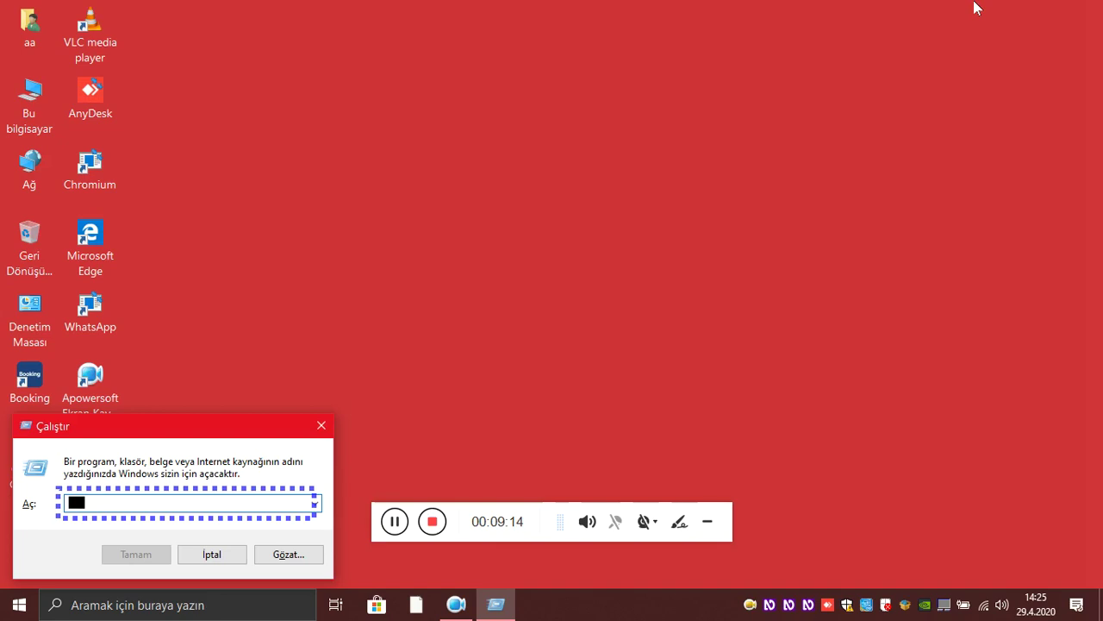
type("log")
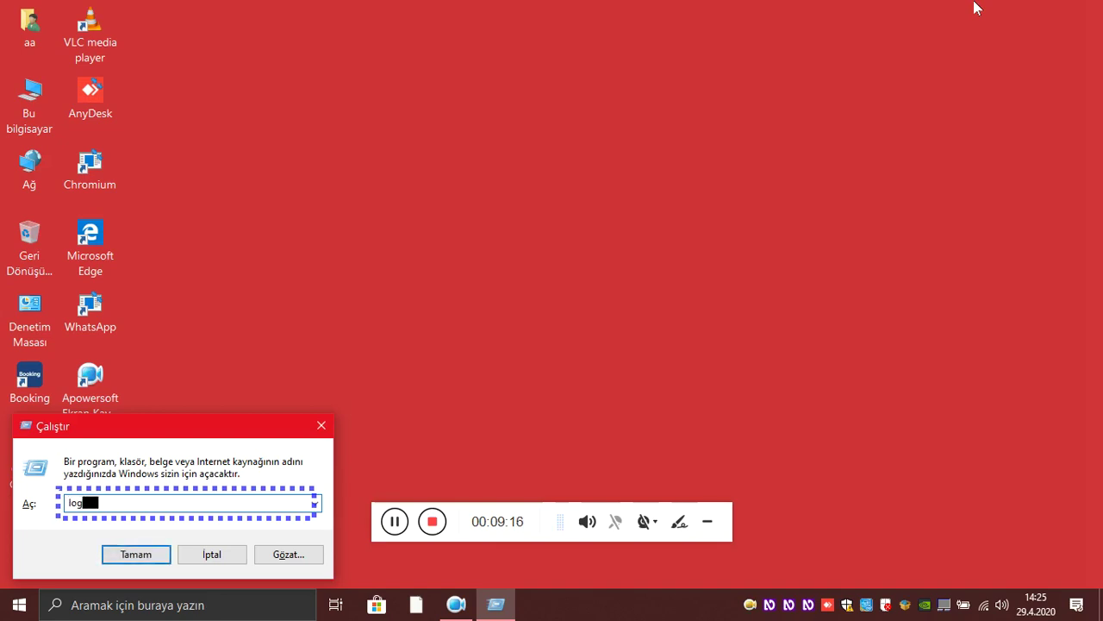
key("Return")
key("Return")
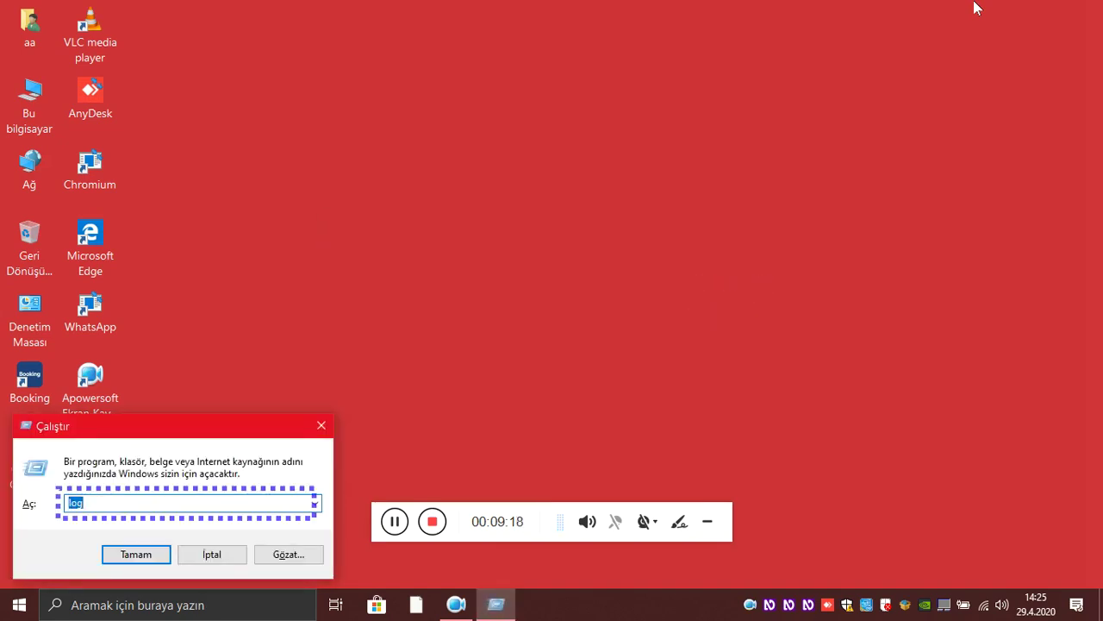
key("Escape")
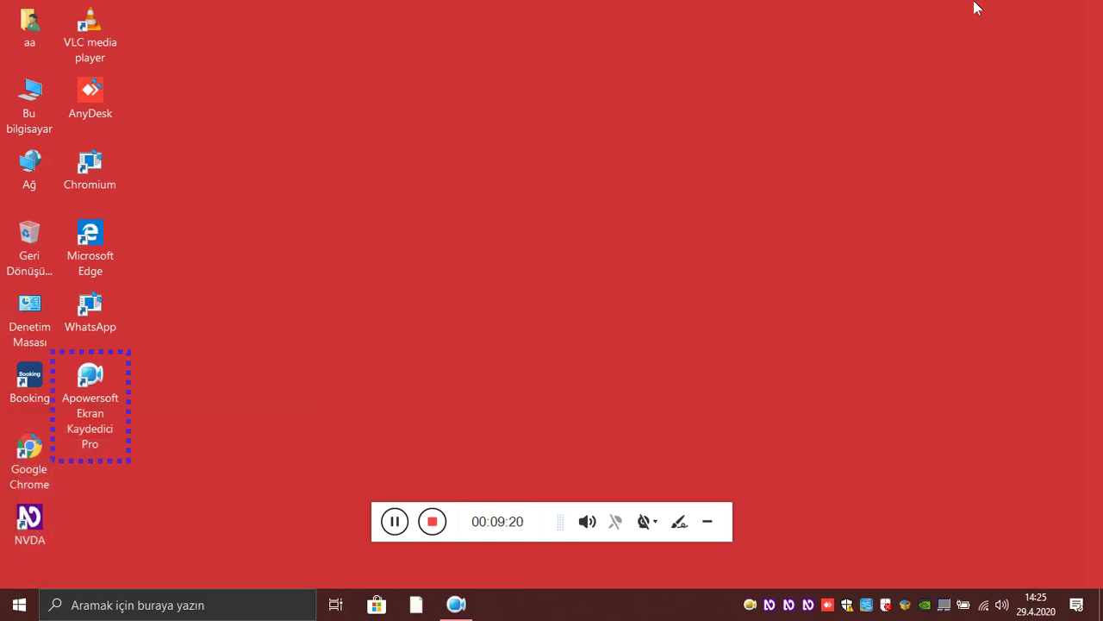